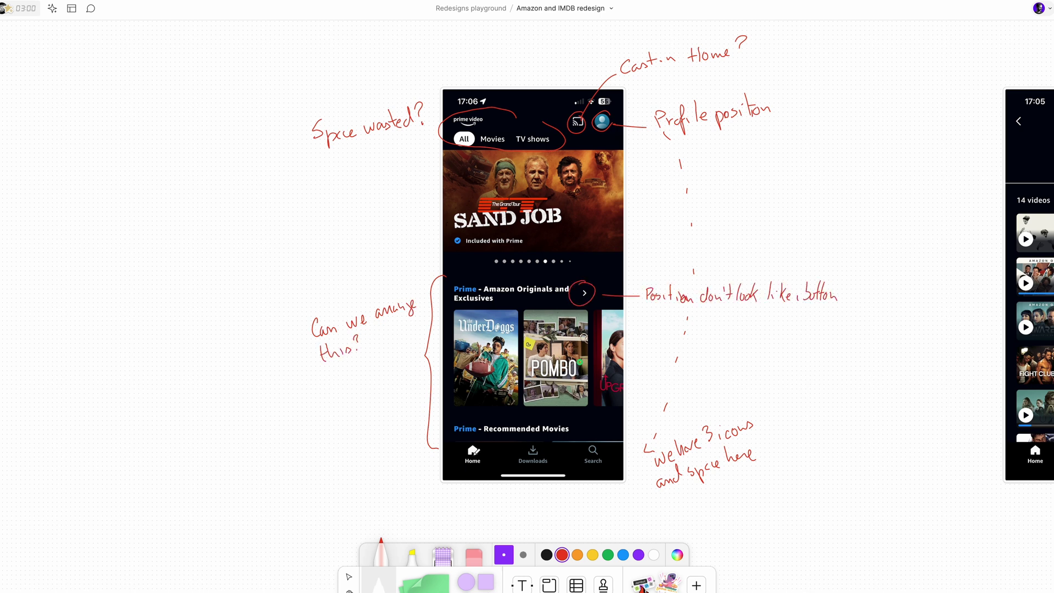
# - Review the annotated Prime Video screens, then the original and redesign home frames with their logo, icon and colour assets
pyautogui.hscroll(10, 609, 397)
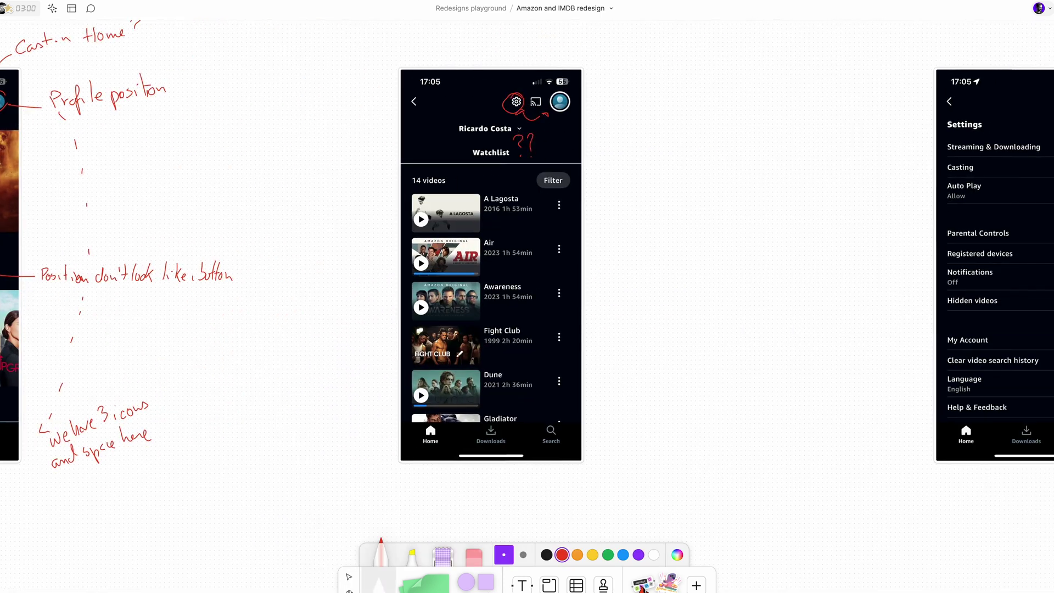
pyautogui.hscroll(2, 609, 185)
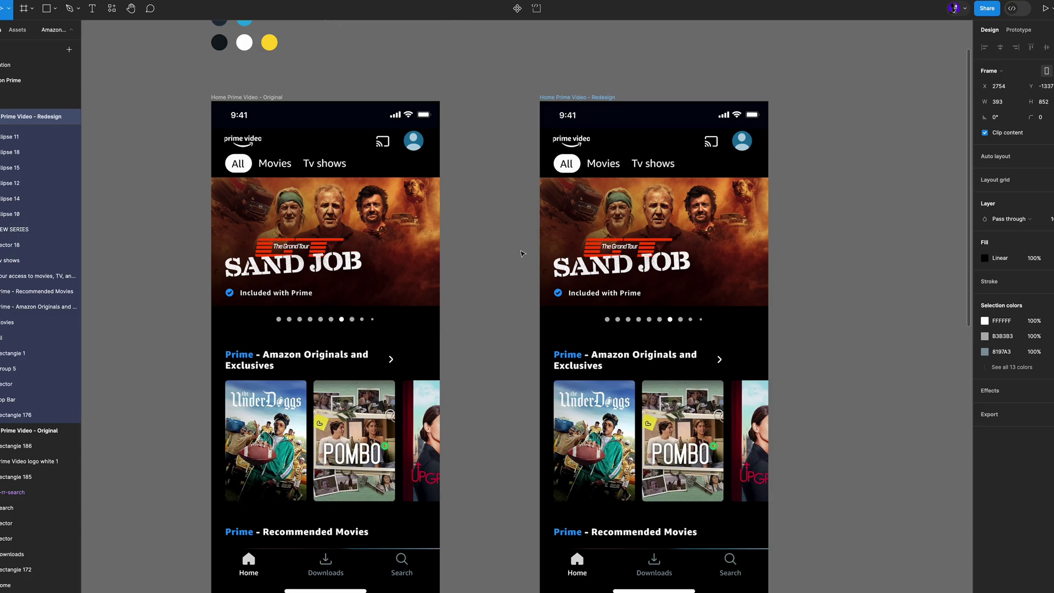
pyautogui.scroll(-3, 514, 245)
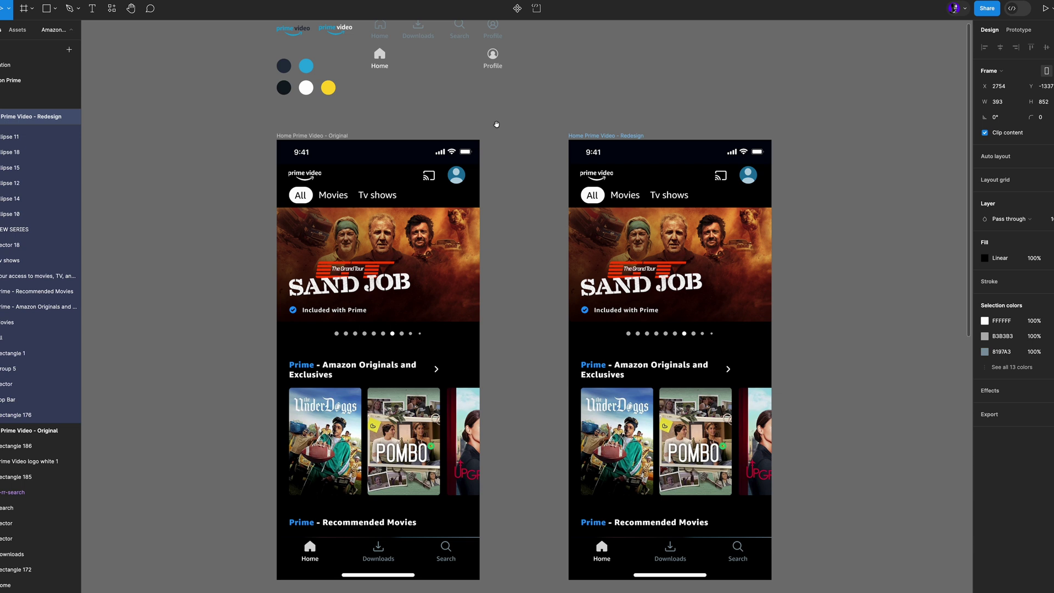
pyautogui.scroll(3, 496, 124)
pyautogui.hscroll(-3, 496, 124)
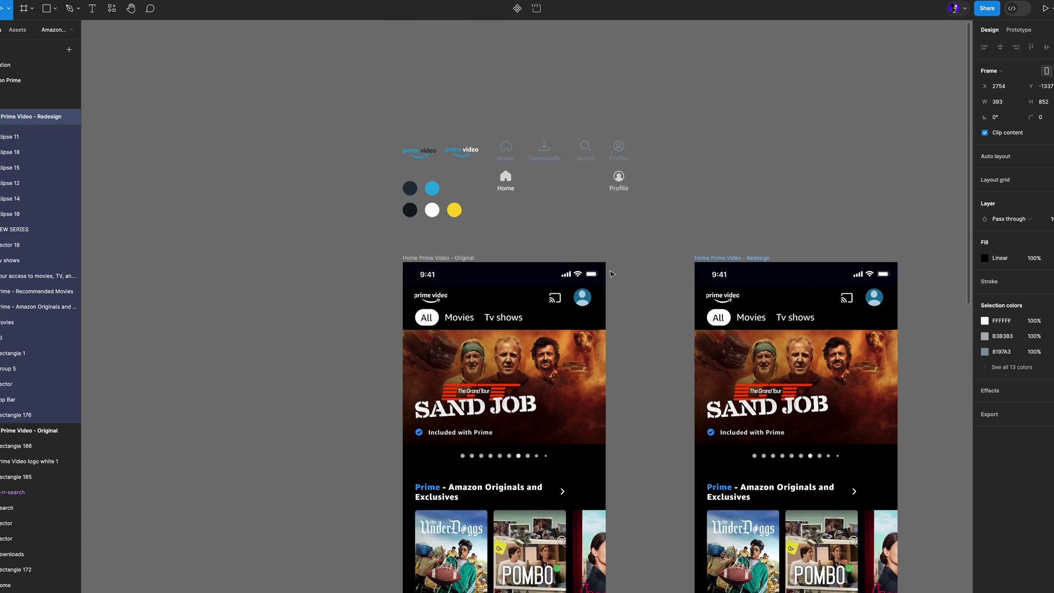
pyautogui.scroll(-5, 456, 259)
pyautogui.hscroll(5, 456, 258)
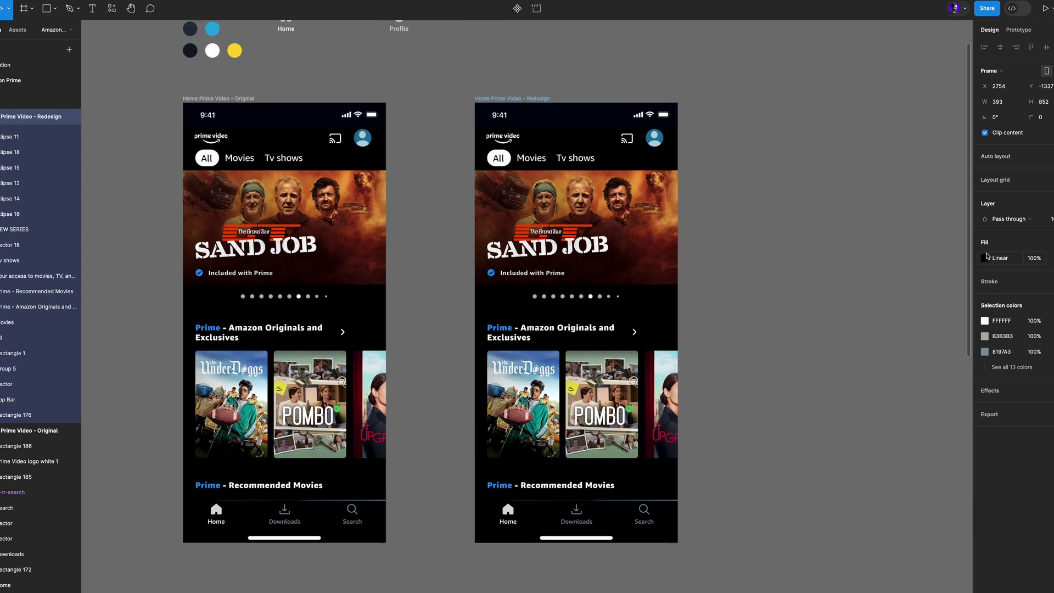
# - Set the top gradient stop of the redesign frame's fill to 232F3E, sampled from the dark navy palette circle
pyautogui.click(986, 257)
pyautogui.click(871, 477)
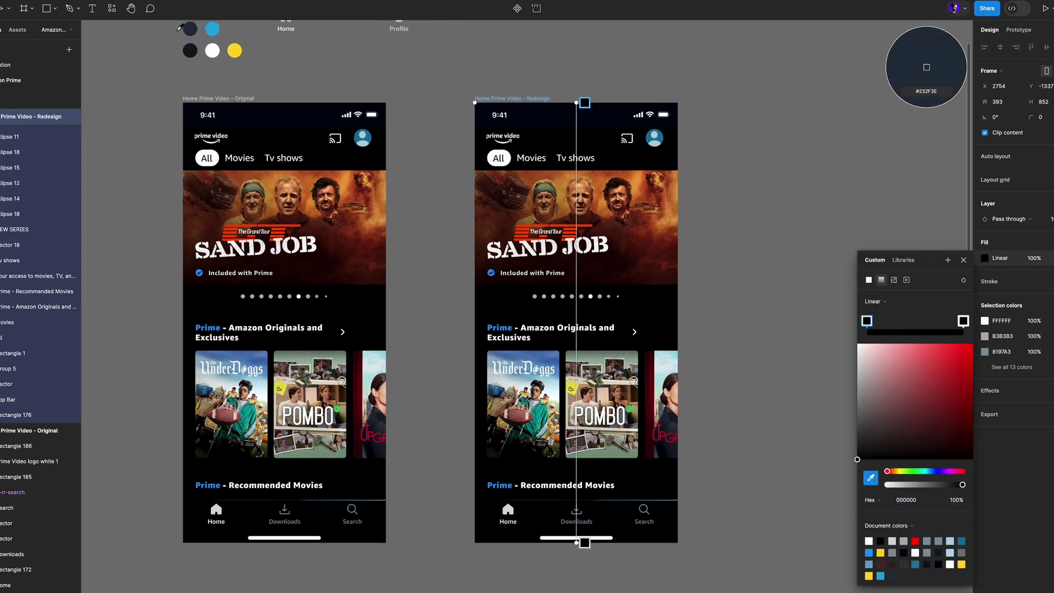
pyautogui.scroll(3, 927, 67)
pyautogui.click(285, 152)
pyautogui.scroll(-5, 552, 206)
pyautogui.hscroll(3, 555, 205)
pyautogui.scroll(-2, 555, 205)
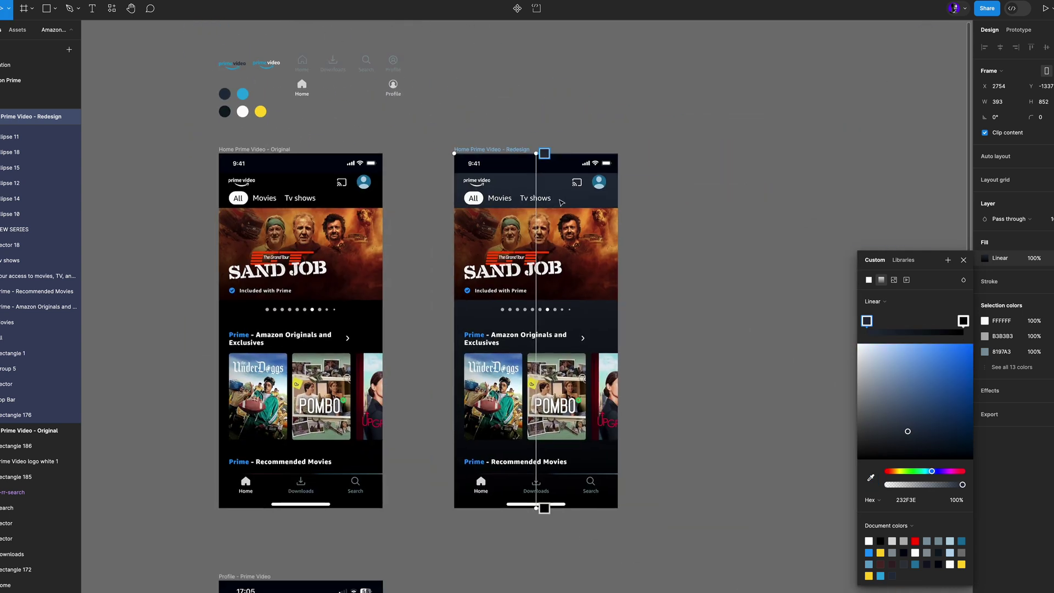
pyautogui.scroll(3, 560, 203)
pyautogui.press('Escape')
pyautogui.press('Escape')
# - Delete the redesign's dark status bar background and move the cast icon and profile picture outside the frame
pyautogui.click(549, 161)
pyautogui.press('Delete')
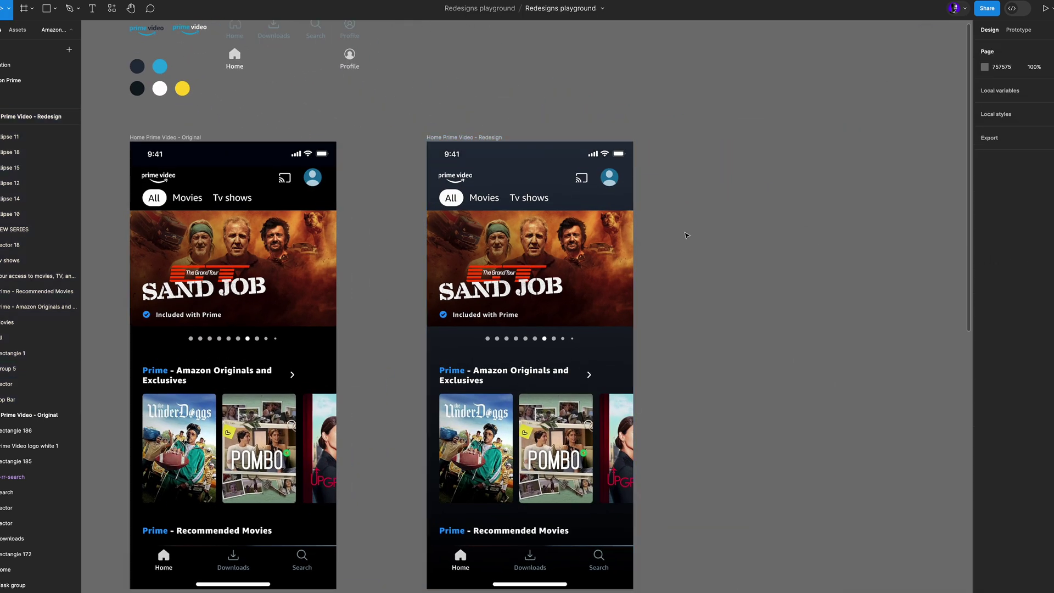
pyautogui.scroll(3, 684, 231)
pyautogui.moveTo(635, 190); pyautogui.dragTo(688, 178)
pyautogui.click(709, 339)
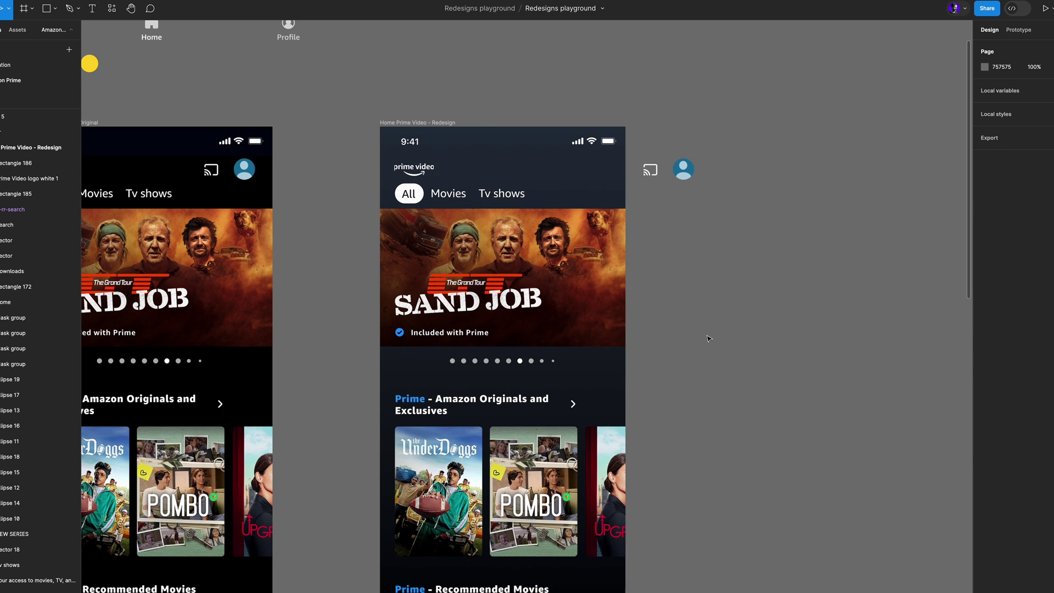
# - Copy the blue-and-white Prime Video logo from the assets and place it over the white logo in the redesign header
pyautogui.moveTo(299, 82); pyautogui.dragTo(482, 200)
pyautogui.click(279, 114)
pyautogui.hotkey('ctrl', 'c')
pyautogui.scroll(5, 613, 289)
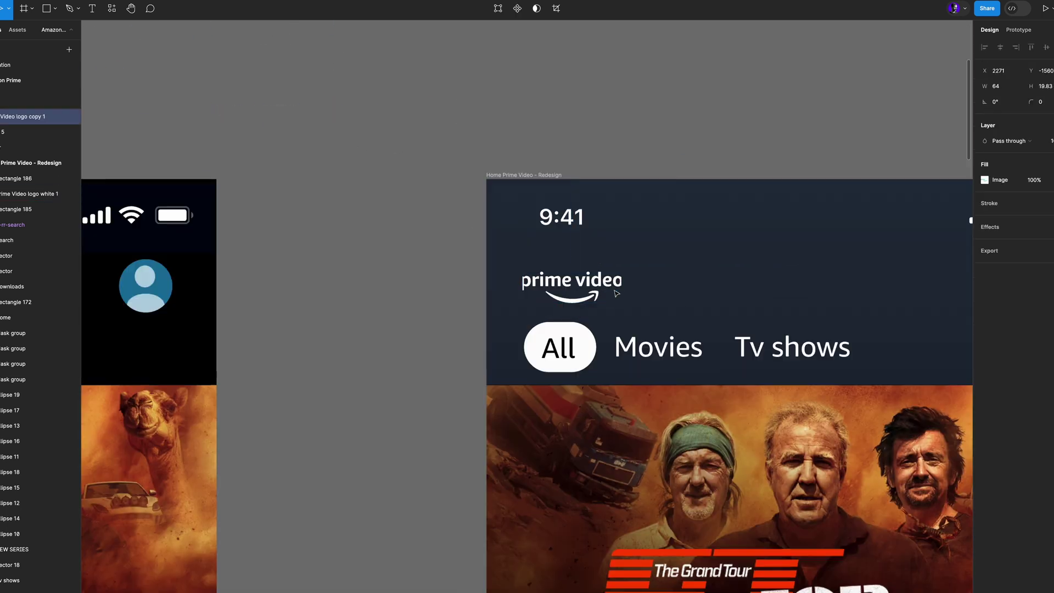
pyautogui.click(615, 290)
pyautogui.hotkey('ctrl', 'v')
pyautogui.moveTo(732, 390); pyautogui.dragTo(575, 292)
pyautogui.hotkey('shift', 'Right')
# - Delete the old white logo from the redesign header and shift the coloured logo left into its place
pyautogui.click(529, 287)
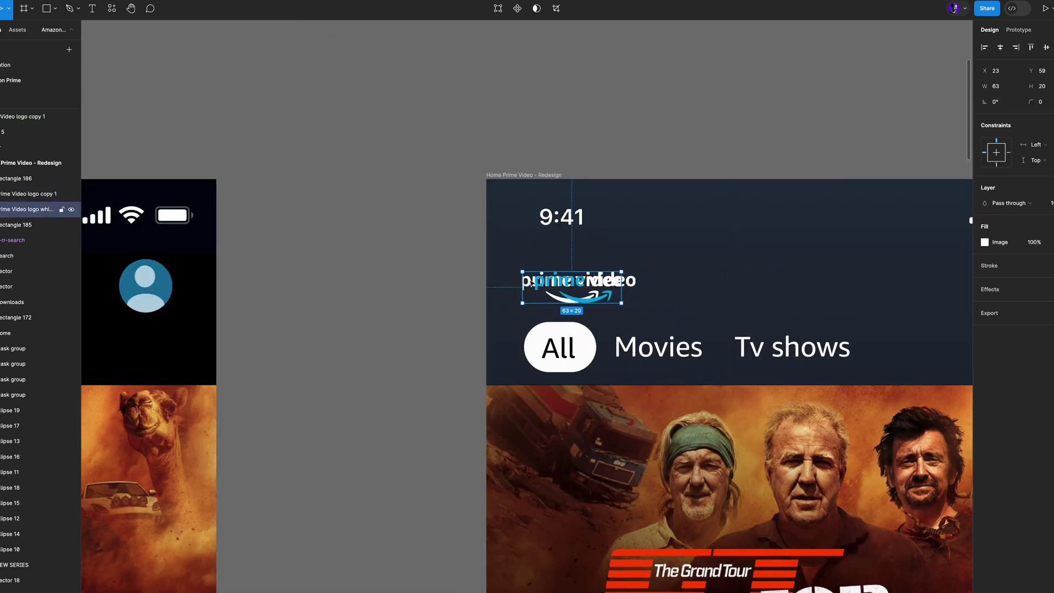
pyautogui.press('Delete')
pyautogui.click(555, 290)
pyautogui.hotkey('shift', 'Left')
pyautogui.click(364, 324)
# - Delete the white pill behind the All category in the redesign header
pyautogui.scroll(-4, 363, 324)
pyautogui.click(424, 273)
pyautogui.keyDown('shift'); pyautogui.click(378, 277); pyautogui.keyUp('shift')
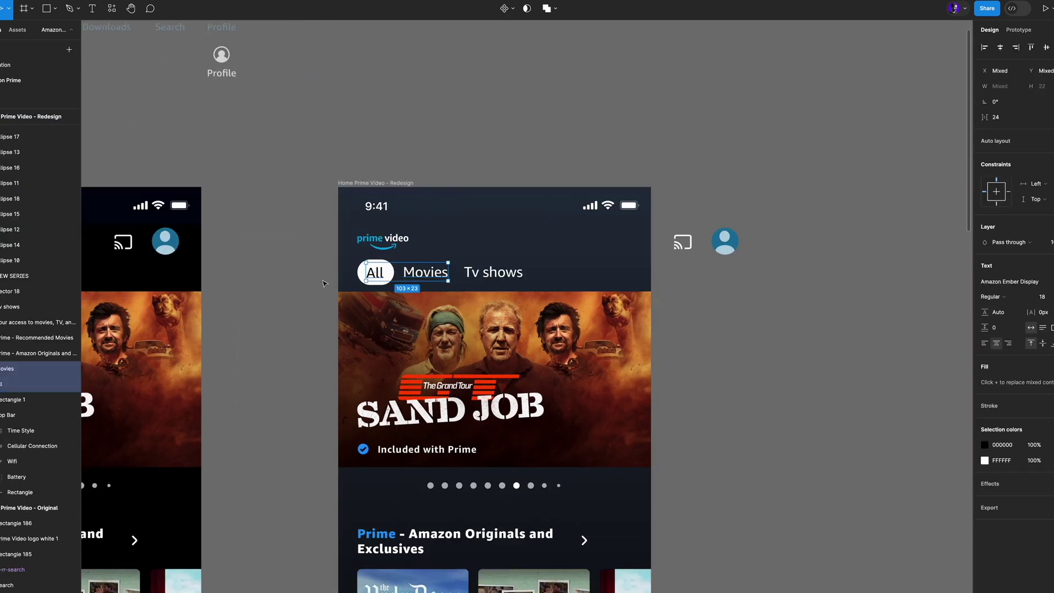
pyautogui.scroll(3, 367, 288)
pyautogui.click(314, 302)
pyautogui.click(385, 281)
pyautogui.press('Delete')
# - Set the All label's fill to white FFFFFF
pyautogui.click(383, 274)
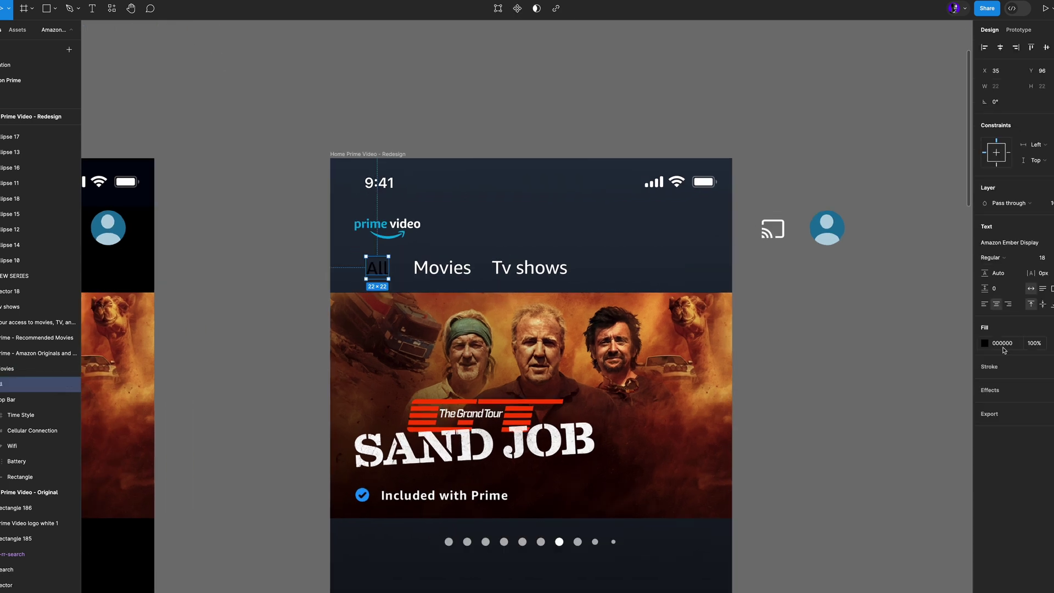
pyautogui.click(986, 343)
pyautogui.moveTo(890, 395); pyautogui.dragTo(850, 360)
pyautogui.click(808, 351)
pyautogui.click(382, 272)
pyautogui.scroll(-2, 866, 354)
pyautogui.scroll(-7, 867, 354)
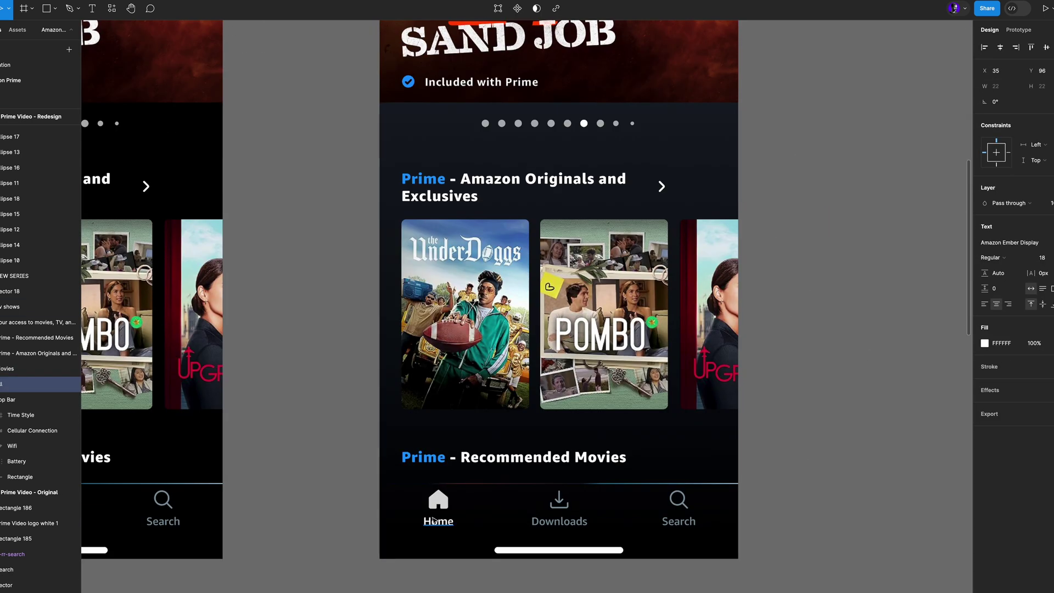
# - Recolour the Movies and Tv shows labels with the grey 8197A3 sampled from the navigation bar's Search icon
pyautogui.scroll(7, 634, 389)
pyautogui.click(480, 238)
pyautogui.keyDown('shift'); pyautogui.click(557, 239); pyautogui.keyUp('shift')
pyautogui.press('i')
pyautogui.scroll(-9, 559, 242)
pyautogui.scroll(3, 560, 245)
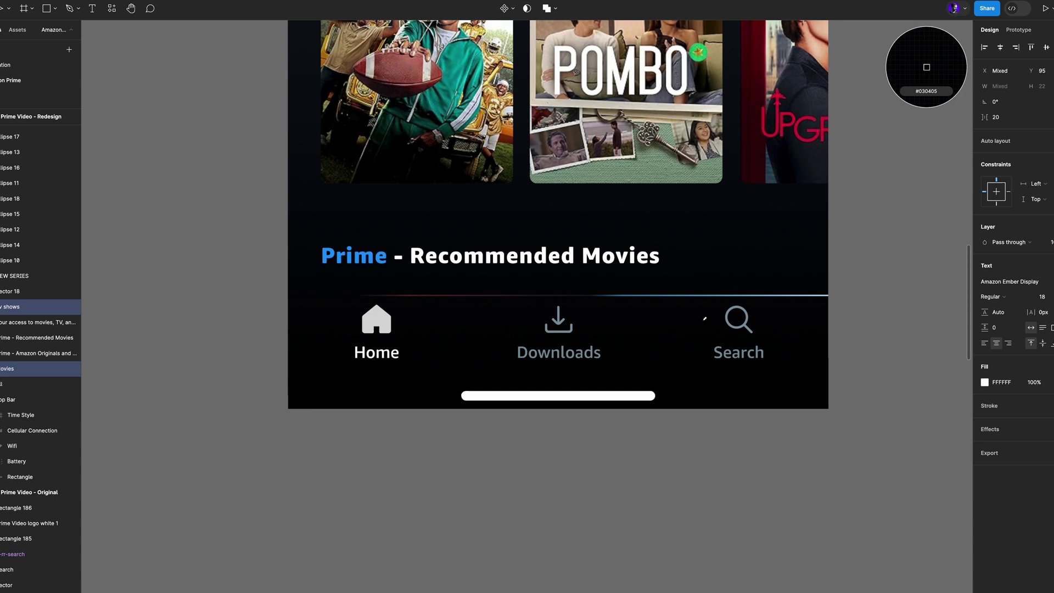
pyautogui.click(728, 319)
# - Move the All, Movies and Tv shows labels together up beside the Prime Video logo, near the header's right edge
pyautogui.scroll(8, 659, 243)
pyautogui.keyDown('shift'); pyautogui.click(438, 302); pyautogui.keyUp('shift')
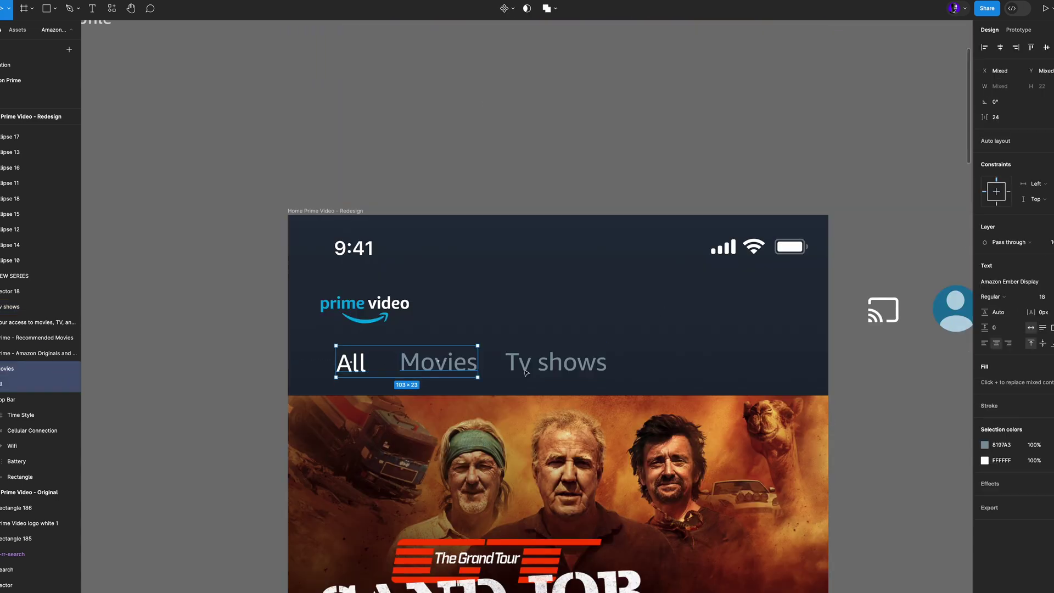
pyautogui.moveTo(645, 310); pyautogui.dragTo(747, 315)
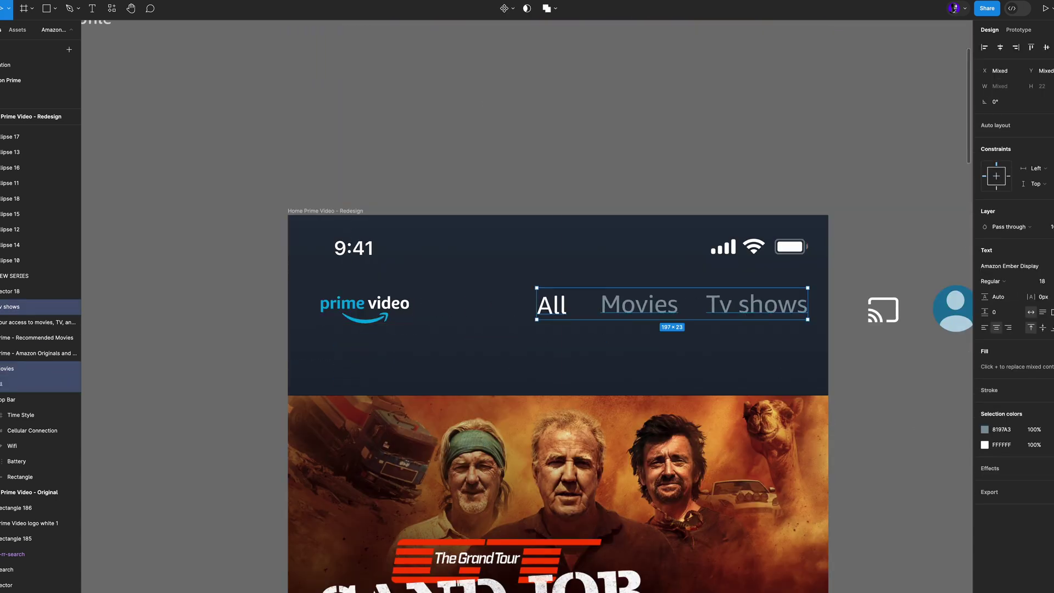
pyautogui.click(726, 110)
# - Remove the full-width Sand Job banner and its Included with Prime label from the redesign frame
pyautogui.scroll(-3, 588, 139)
pyautogui.scroll(-3, 610, 292)
pyautogui.scroll(-2, 612, 294)
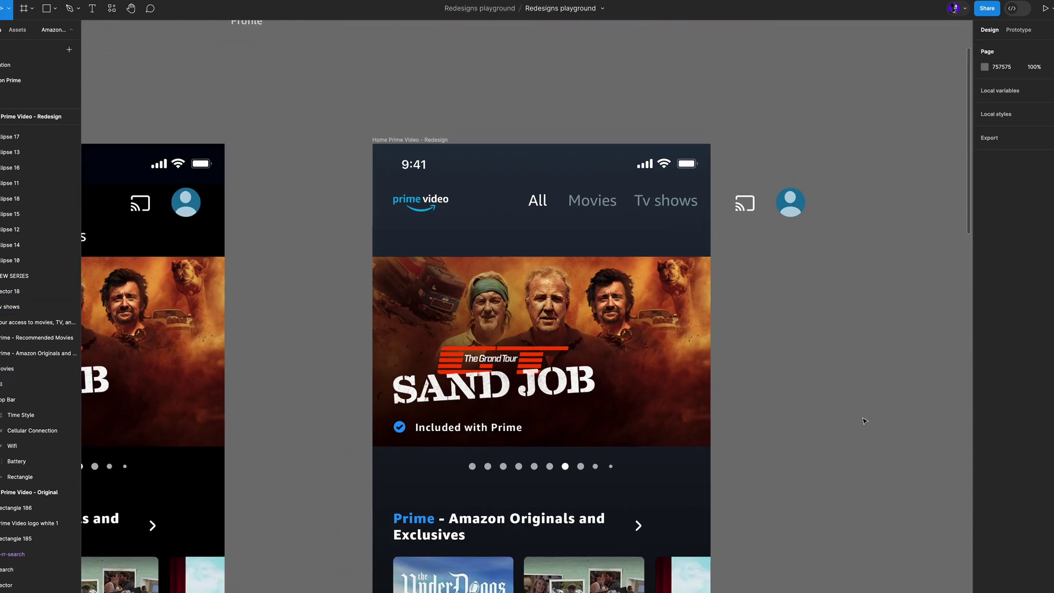
pyautogui.scroll(-2, 835, 420)
pyautogui.click(411, 313)
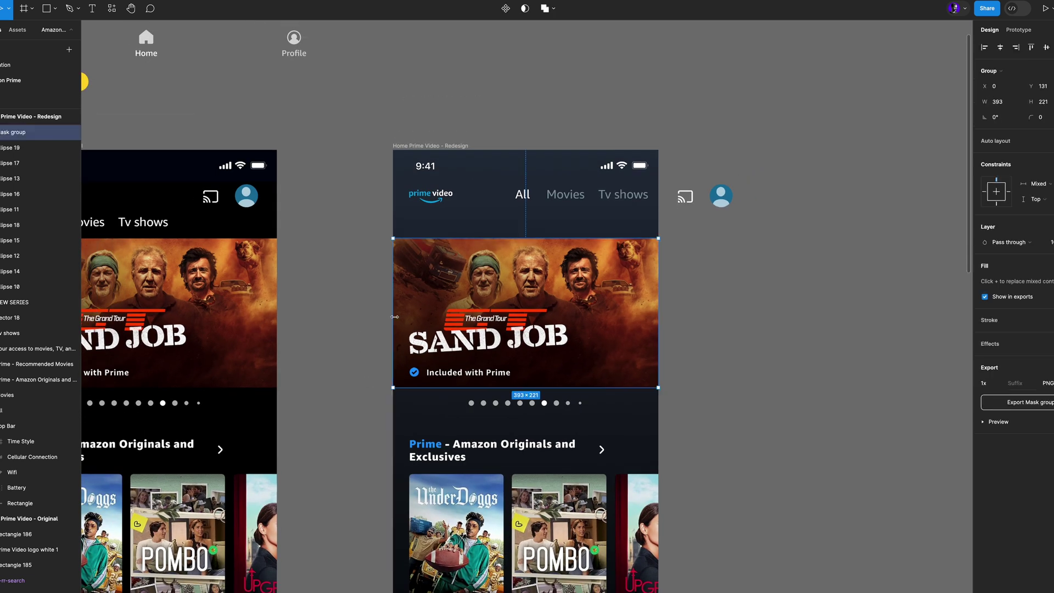
pyautogui.moveTo(395, 317); pyautogui.dragTo(408, 315)
pyautogui.press('Delete')
pyautogui.click(426, 350)
pyautogui.press('Delete')
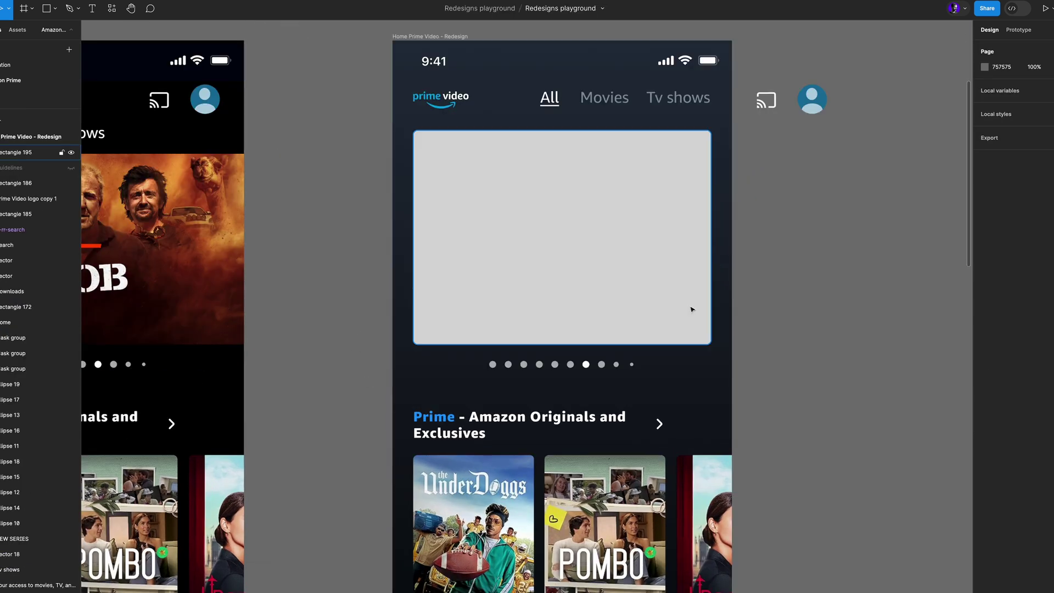
# - Resize the Sand Job image to 345 × 313 and align it over the grey rounded rectangle below the header
pyautogui.click(652, 271)
pyautogui.moveTo(651, 271); pyautogui.dragTo(652, 267)
pyautogui.click(803, 405)
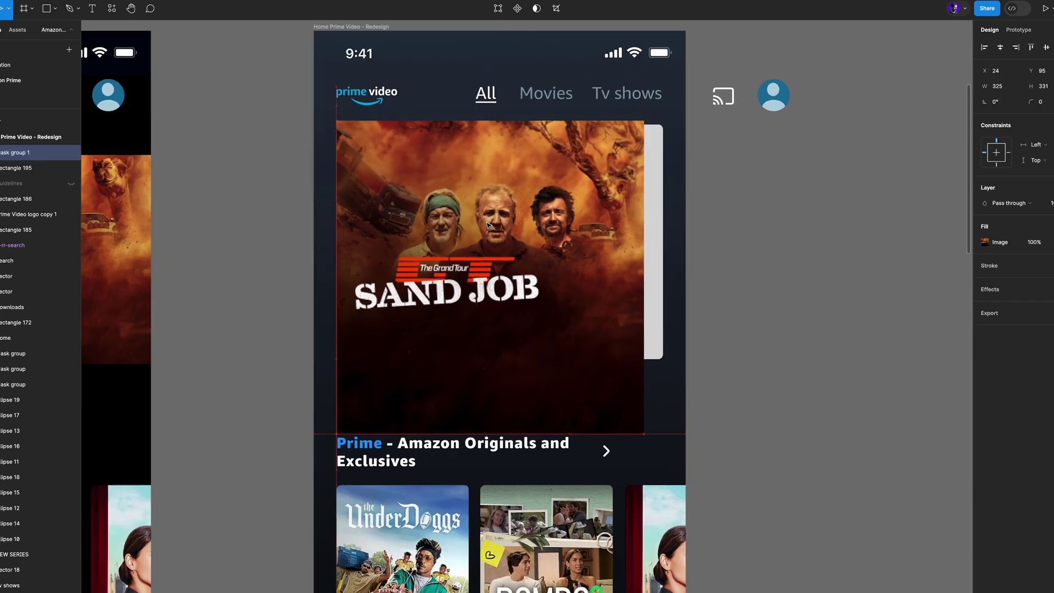
pyautogui.moveTo(488, 225); pyautogui.dragTo(488, 217)
pyautogui.moveTo(644, 426); pyautogui.dragTo(663, 410)
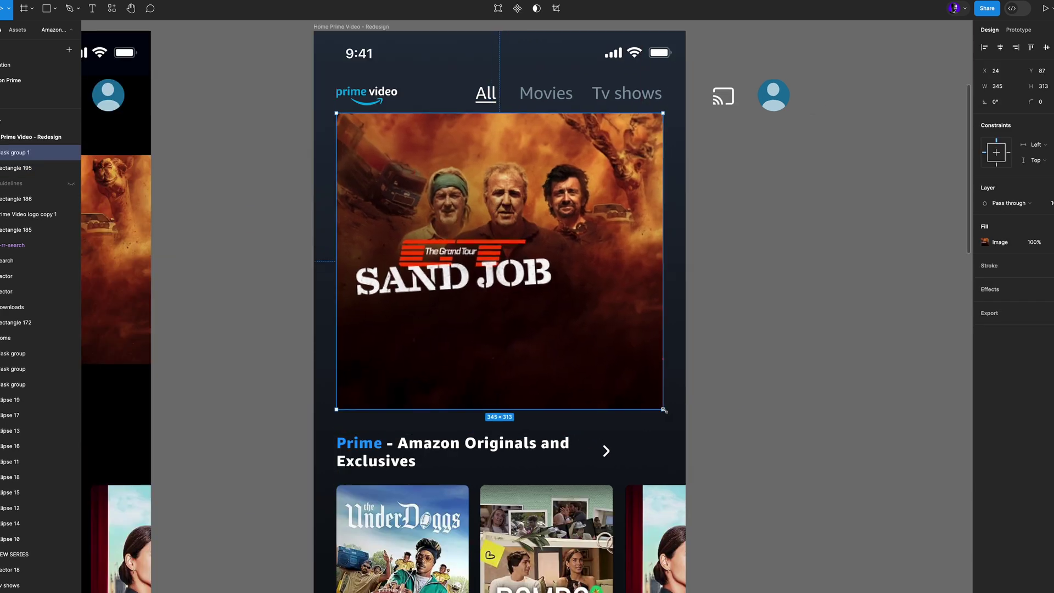
pyautogui.moveTo(626, 290); pyautogui.dragTo(626, 296)
# - Mask the Sand Job image with the grey rounded rectangle
pyautogui.moveTo(742, 305); pyautogui.dragTo(633, 288)
pyautogui.rightClick(633, 287)
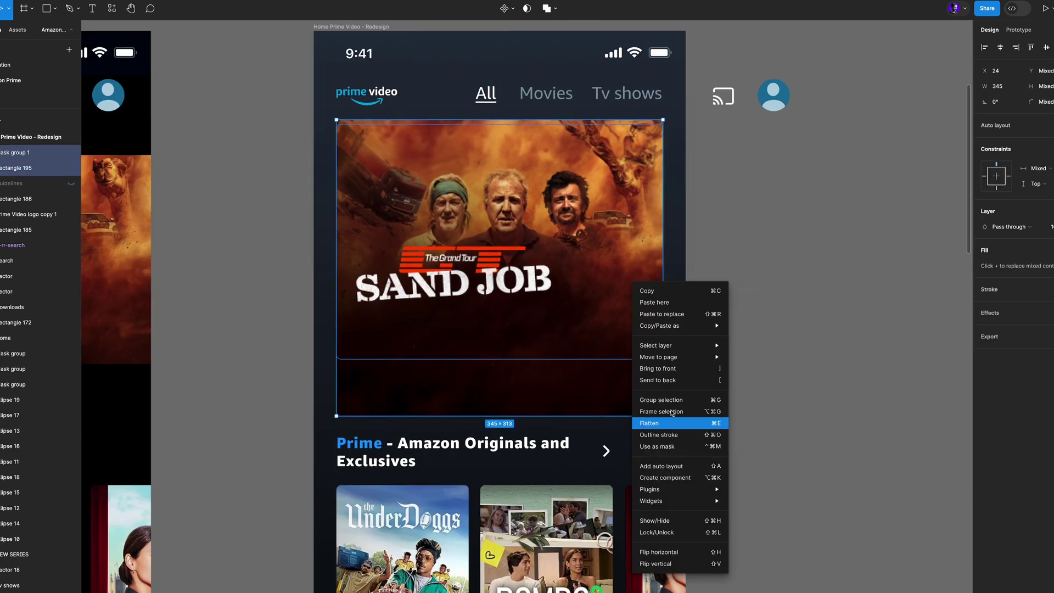
pyautogui.click(659, 450)
pyautogui.click(807, 360)
# - Add a "Play" text below the Sand Job title and wrap it in an auto layout frame with fill 000000
pyautogui.scroll(1, 795, 365)
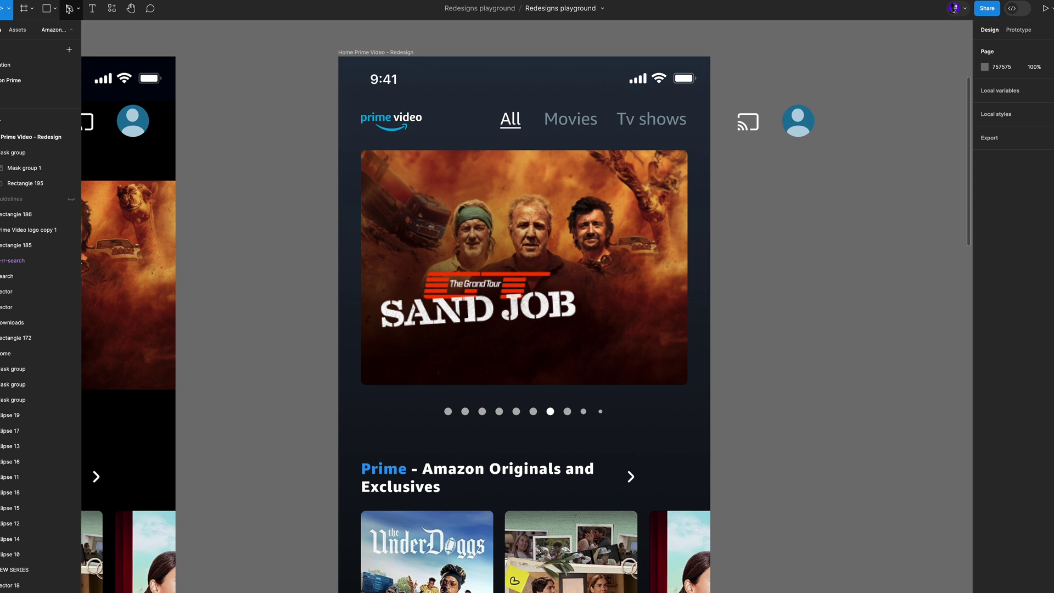
pyautogui.click(411, 357)
pyautogui.write('Play')
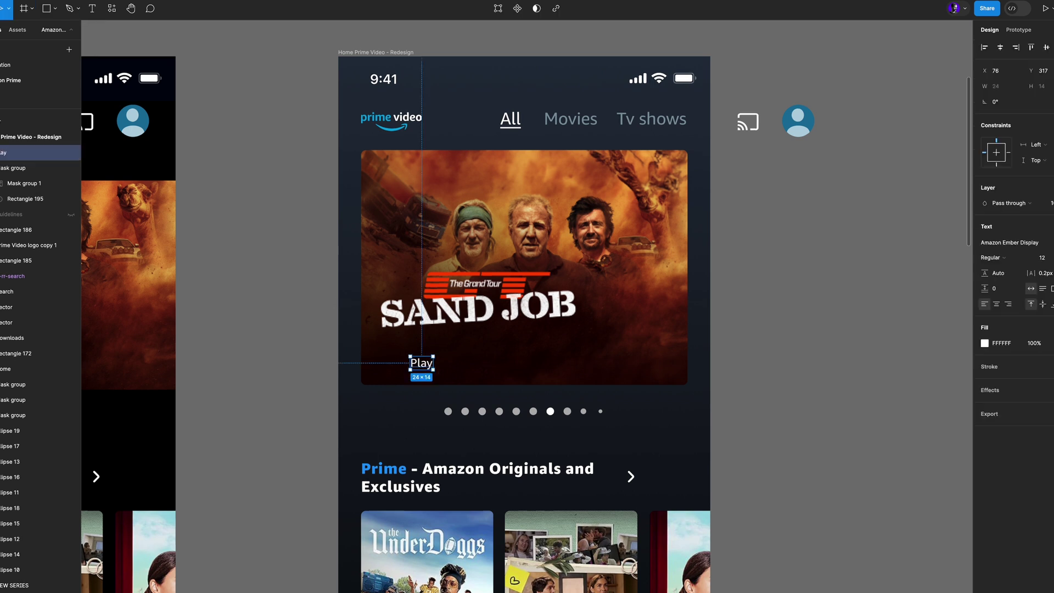
pyautogui.hotkey('shift', 'a')
pyautogui.click(987, 371)
pyautogui.click(985, 449)
pyautogui.click(881, 561)
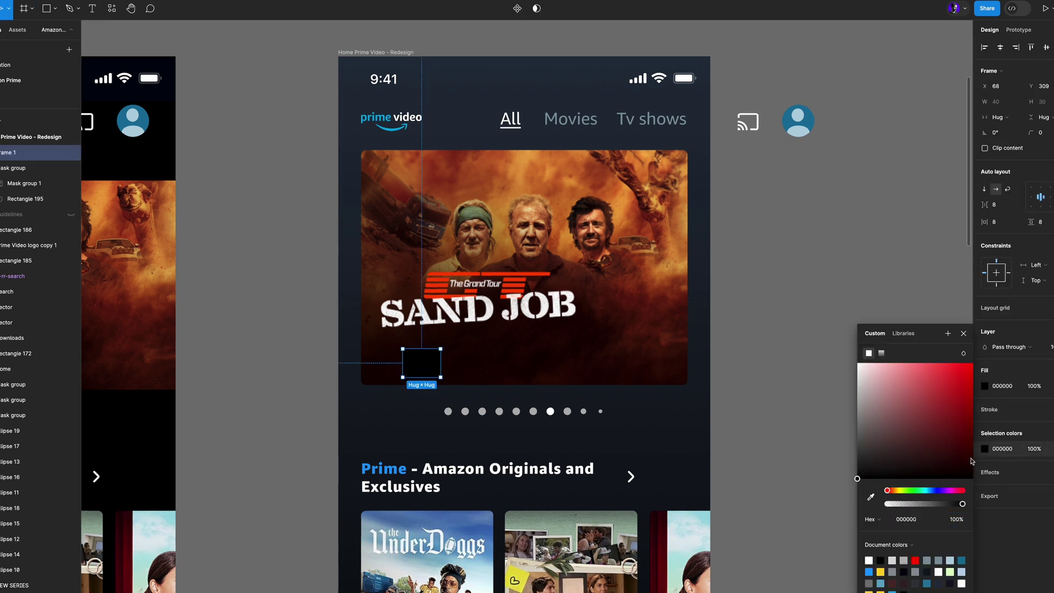
# - Style the Play button with 000000 text, an FFFFFF fill, corner radius 5 and vertical padding 4
pyautogui.doubleClick(424, 368)
pyautogui.click(985, 296)
pyautogui.click(881, 526)
pyautogui.click(785, 472)
pyautogui.click(427, 366)
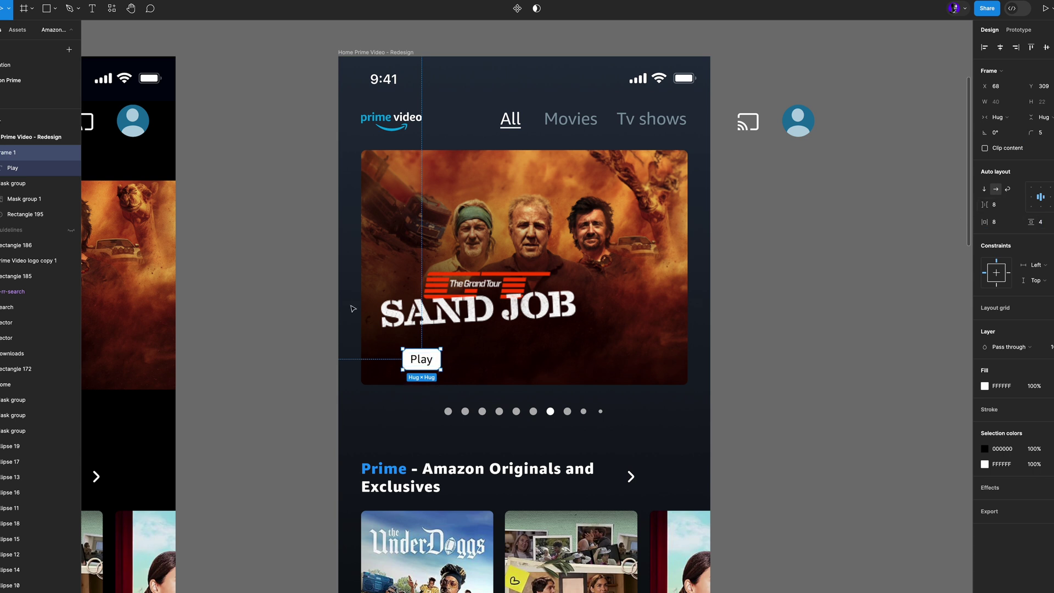
# - Draw a closed right-pointing triangle about 6.5 × 9 beside the Play button with the Pen tool
pyautogui.click(309, 418)
pyautogui.scroll(5, 342, 367)
pyautogui.press('p')
pyautogui.click(604, 340)
pyautogui.click(604, 359)
pyautogui.click(618, 349)
pyautogui.click(604, 340)
pyautogui.press('Escape')
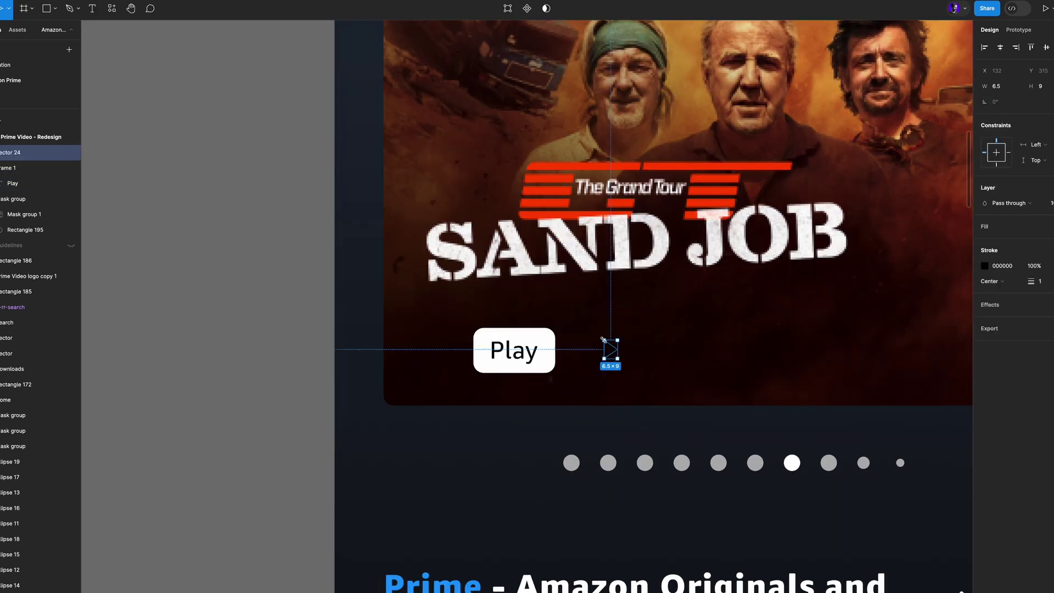
# - Remove the triangle's stroke and give it a solid 000000 fill
pyautogui.click(986, 244)
pyautogui.click(295, 354)
pyautogui.click(985, 242)
pyautogui.click(881, 471)
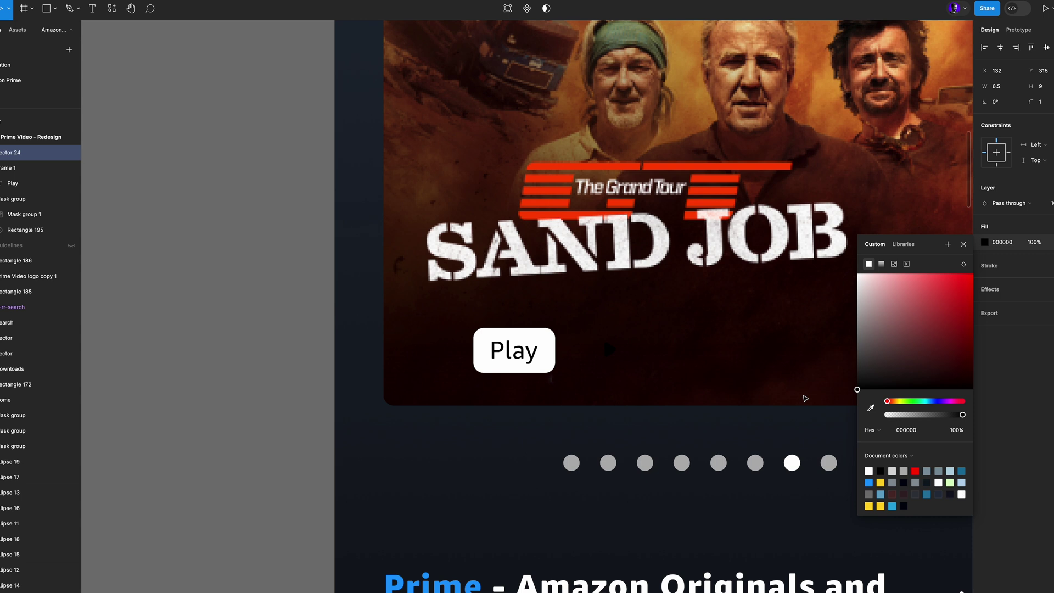
# - Place the triangle inside the Play button before the text and position the 67-wide button under the Sand Job title
pyautogui.moveTo(610, 350); pyautogui.dragTo(545, 350)
pyautogui.scroll(-5, 474, 348)
pyautogui.click(503, 350)
pyautogui.moveTo(525, 354); pyautogui.dragTo(514, 354)
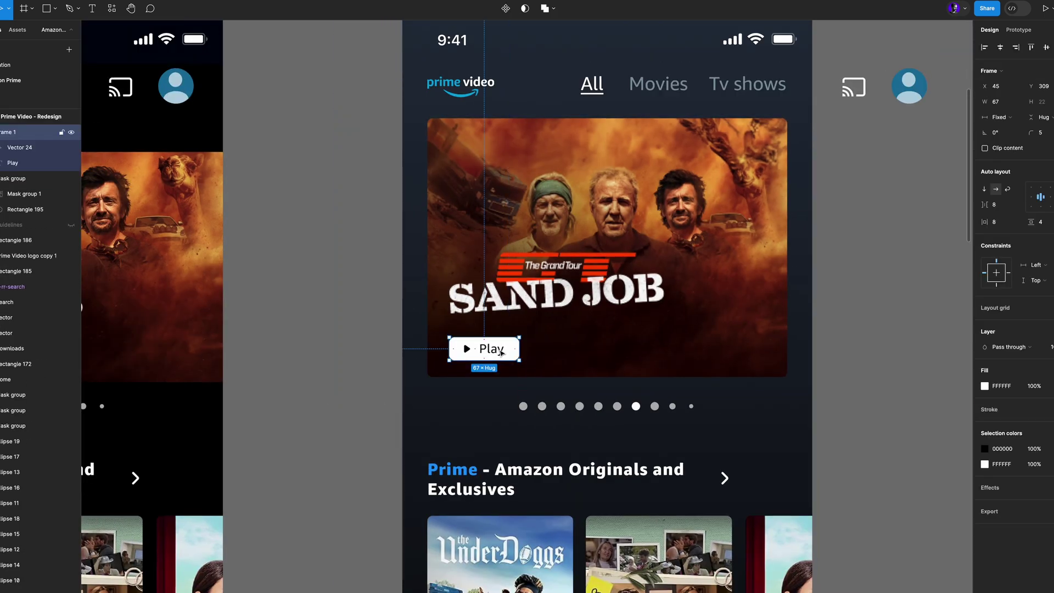
# - Move the Play button up to Y 305 and adjust its label's letter spacing
pyautogui.doubleClick(500, 352)
pyautogui.scroll(3, 501, 352)
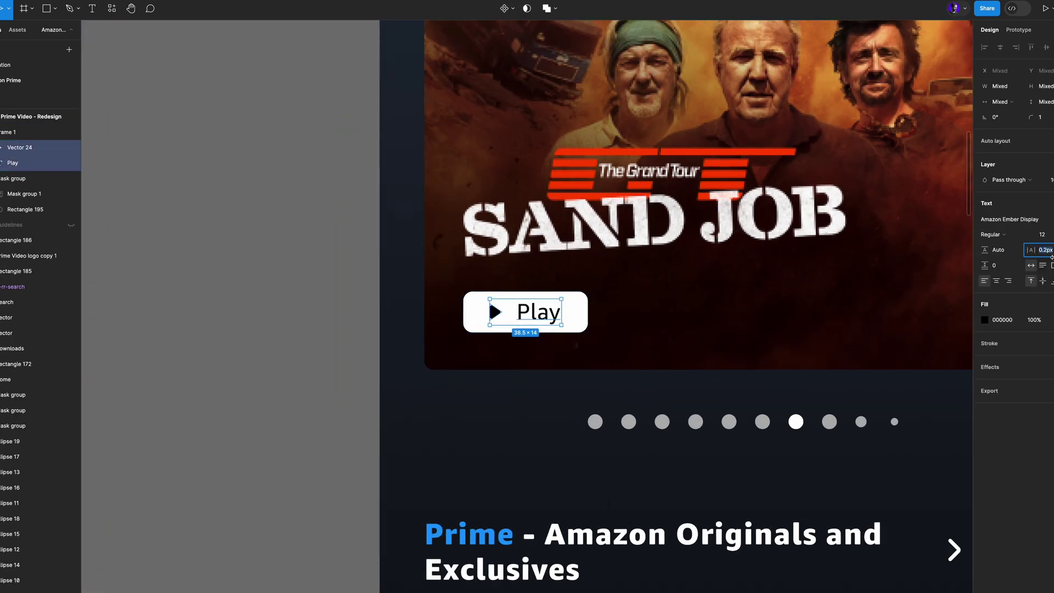
pyautogui.click(537, 323)
pyautogui.press('Return')
pyautogui.click(496, 311)
pyautogui.click(537, 314)
# - Duplicate the Play button to its right, remove the copy's fill and add a 1 px inside stroke in FFFFFF
pyautogui.click(542, 329)
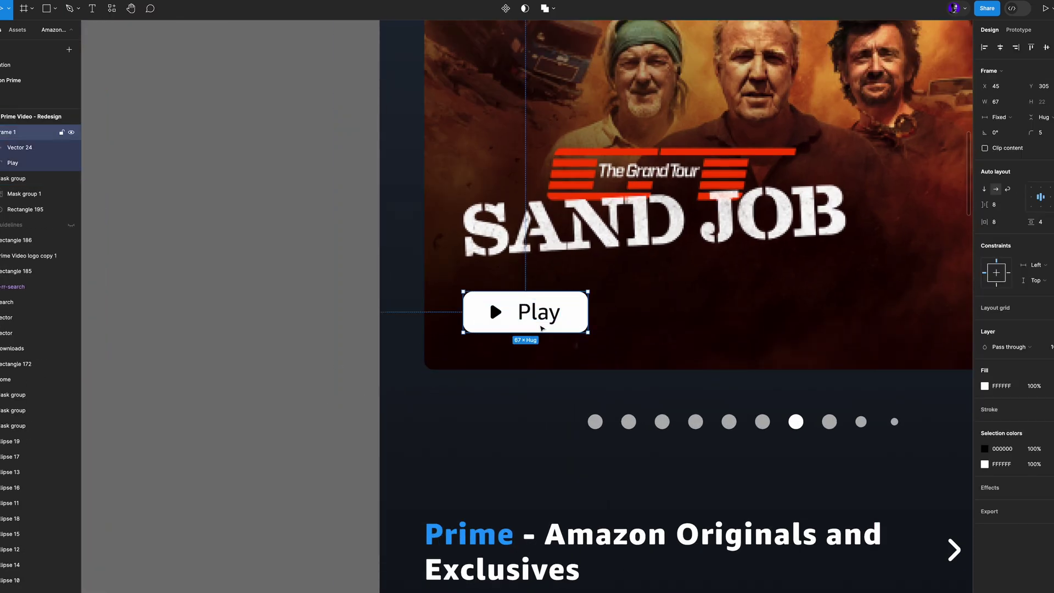
pyautogui.moveTo(567, 324); pyautogui.dragTo(706, 324)
pyautogui.click(1053, 386)
pyautogui.click(1053, 394)
pyautogui.click(985, 410)
pyautogui.click(869, 561)
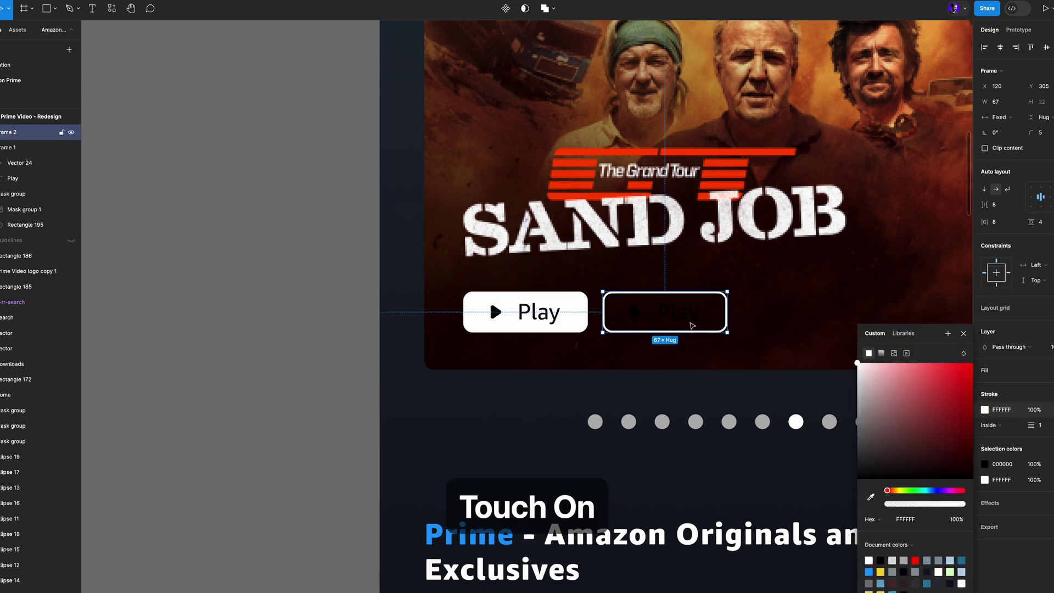
# - Set the outlined button's label to FFFFFF and change its text to "Watchlist"
pyautogui.doubleClick(679, 314)
pyautogui.click(985, 297)
pyautogui.click(869, 525)
pyautogui.doubleClick(679, 313)
pyautogui.write('Watchlist')
# - Delete the play triangle from the Watchlist button
pyautogui.click(615, 314)
pyautogui.click(614, 315)
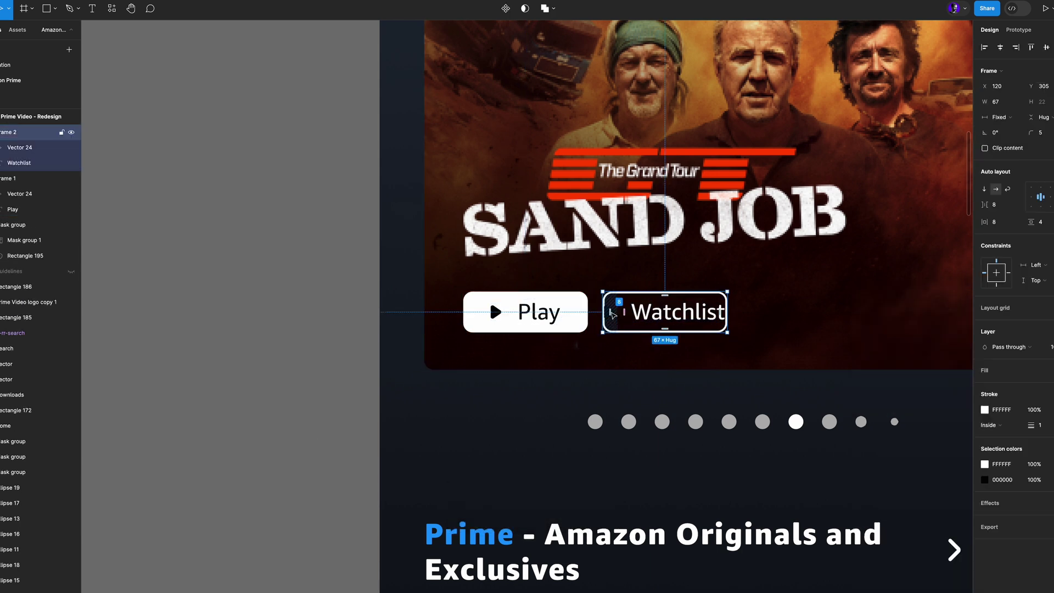
pyautogui.press('Delete')
pyautogui.press('Escape')
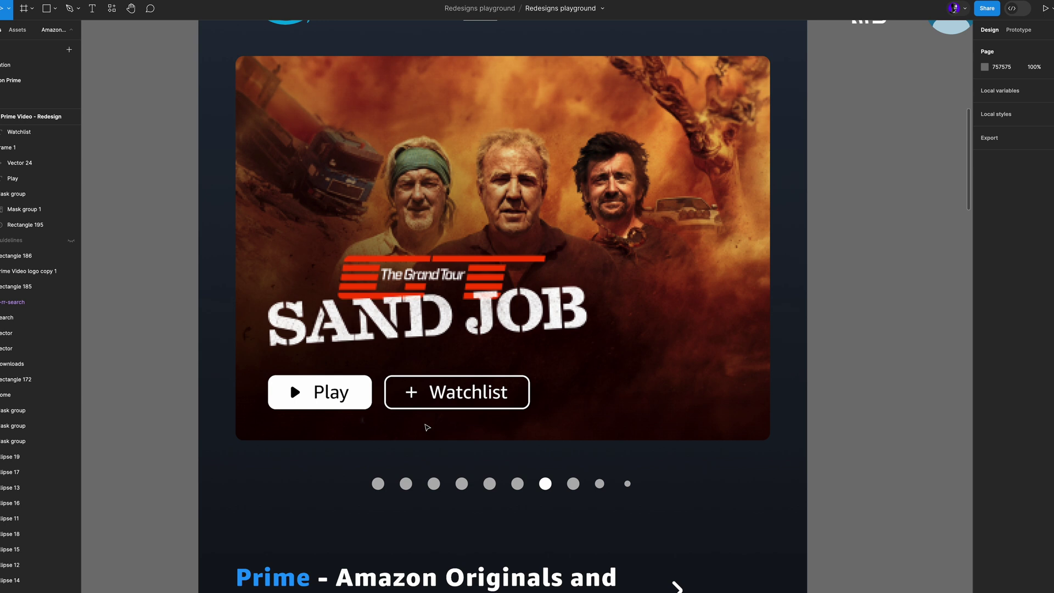
# - Set the height of the Play and Watchlist buttons to 32 px
pyautogui.click(431, 404)
pyautogui.click(300, 400)
pyautogui.scroll(-5, 244, 394)
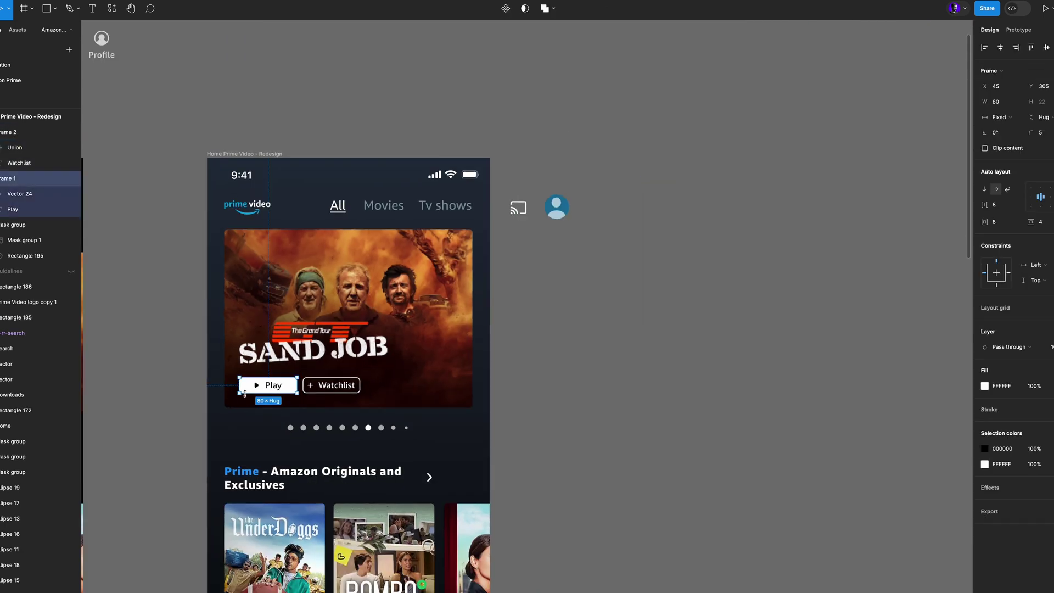
pyautogui.keyDown('shift'); pyautogui.click(345, 388); pyautogui.keyUp('shift')
pyautogui.click(1040, 101)
pyautogui.write('3')
pyautogui.doubleClick(398, 358)
pyautogui.moveTo(398, 358); pyautogui.dragTo(397, 352)
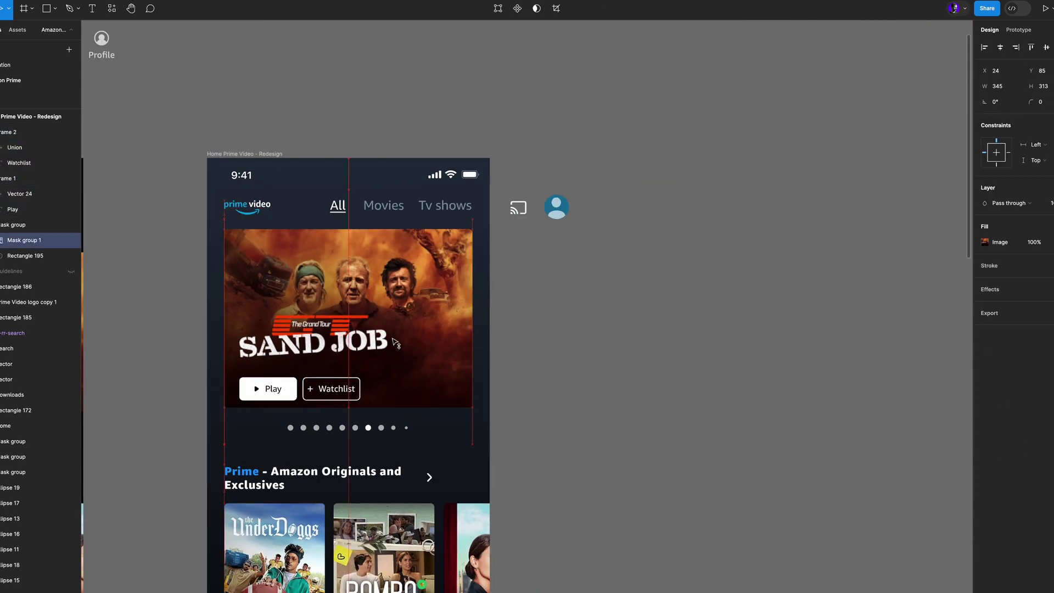
# - Move the Play and Watchlist buttons up to Y 292, each 90 px wide with a small gap between them
pyautogui.click(269, 389)
pyautogui.keyDown('shift'); pyautogui.click(352, 397); pyautogui.keyUp('shift')
pyautogui.moveTo(351, 397); pyautogui.dragTo(352, 388)
pyautogui.scroll(-2, 190, 431)
pyautogui.click(258, 390)
pyautogui.keyDown('shift'); pyautogui.click(307, 389); pyautogui.keyUp('shift')
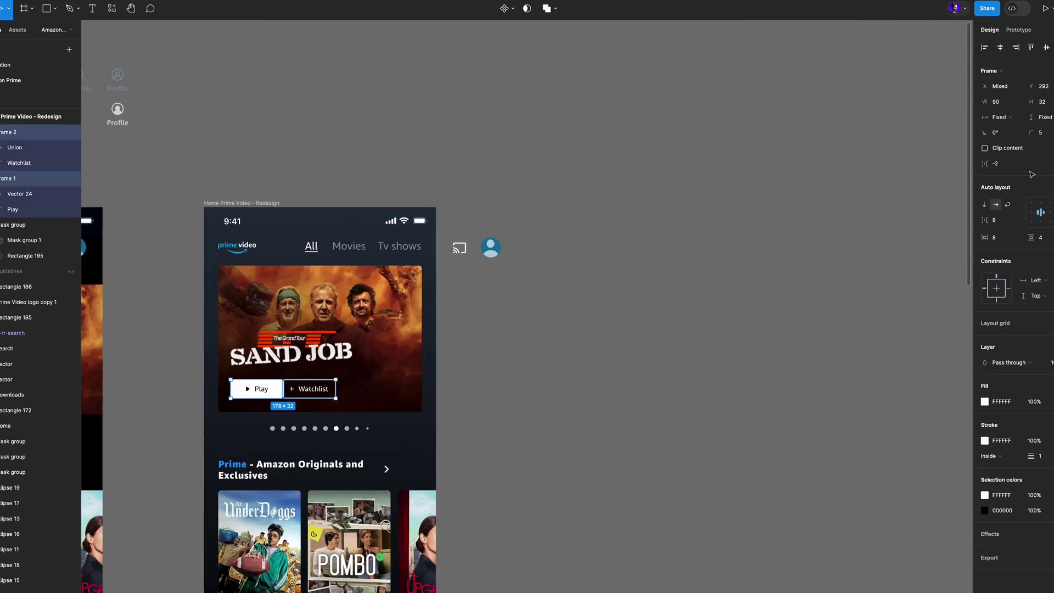
pyautogui.click(612, 413)
pyautogui.scroll(3, 612, 414)
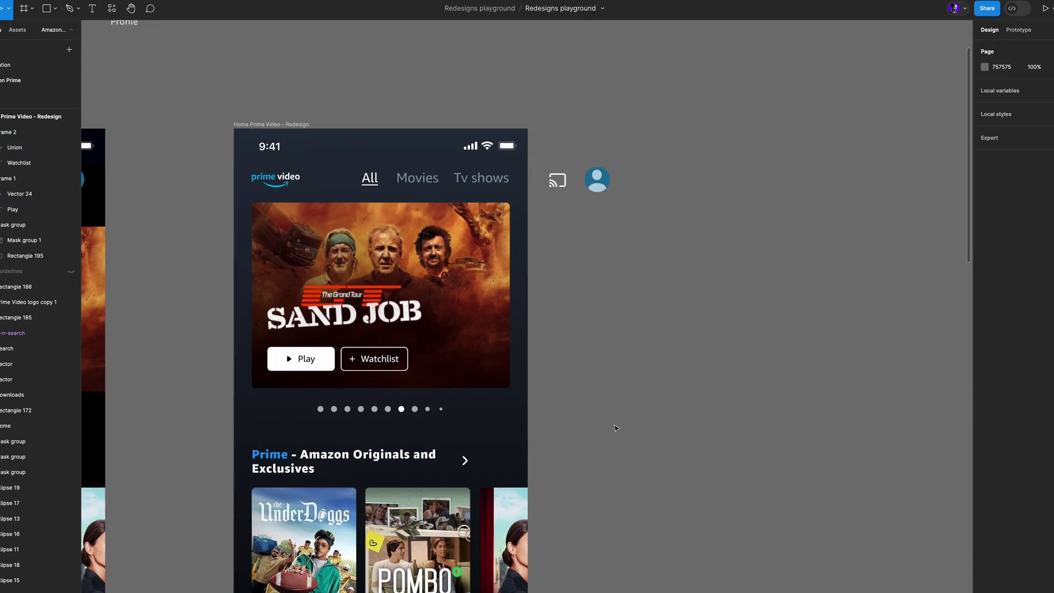
# - Replace the two smaller carousel dots with full-size 8 px ones and center the row below the banner at Y 362
pyautogui.scroll(5, 418, 379)
pyautogui.moveTo(526, 355); pyautogui.dragTo(574, 376)
pyautogui.press('Delete')
pyautogui.moveTo(460, 385)
pyautogui.mouseDown()
pyautogui.moveTo(411, 362)
pyautogui.moveTo(556, 376)
pyautogui.moveTo(267, 353)
pyautogui.moveTo(448, 372)
pyautogui.mouseUp()
pyautogui.scroll(-5, 445, 401)
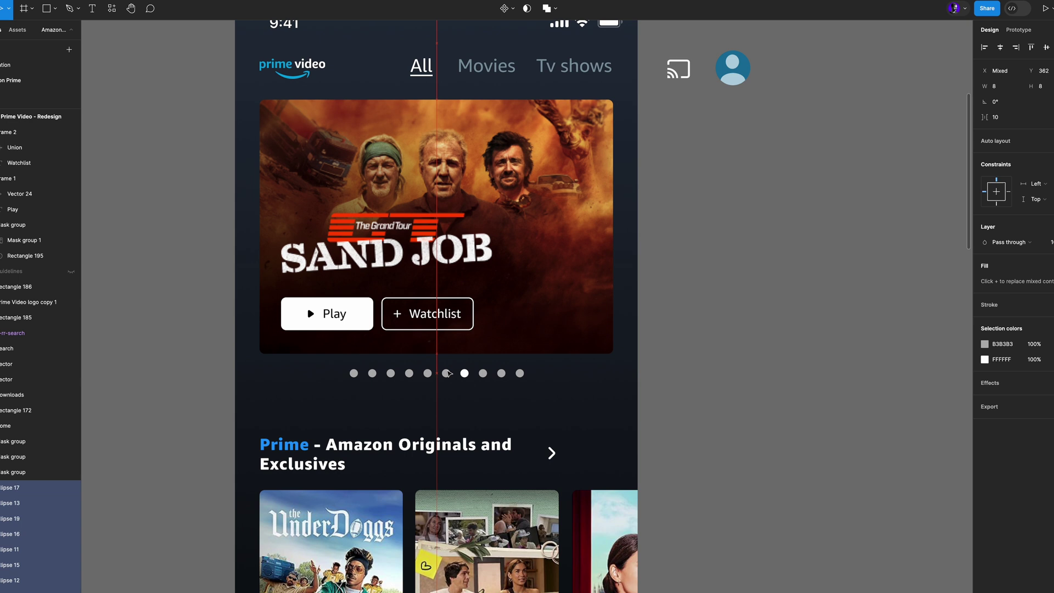
pyautogui.click(726, 421)
# - Remove the "Prime -" prefix from the Amazon Originals and Exclusives heading
pyautogui.scroll(-4, 726, 422)
pyautogui.hscroll(2, 711, 468)
pyautogui.scroll(-2, 711, 468)
pyautogui.scroll(4, 429, 409)
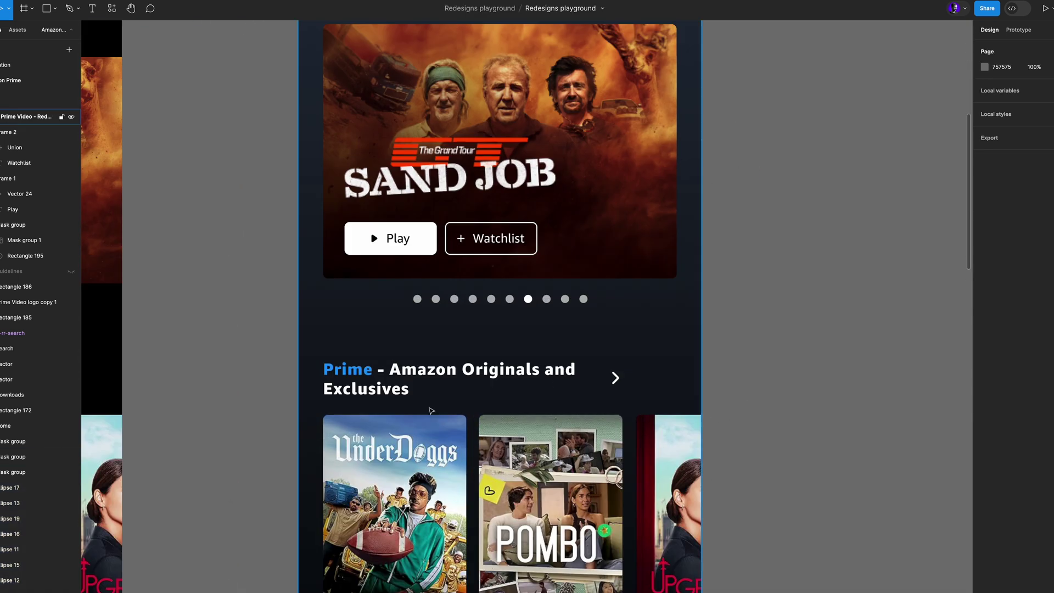
pyautogui.doubleClick(388, 369)
pyautogui.press('shift+super+Left')
pyautogui.press('BackSpace')
pyautogui.press('Down')
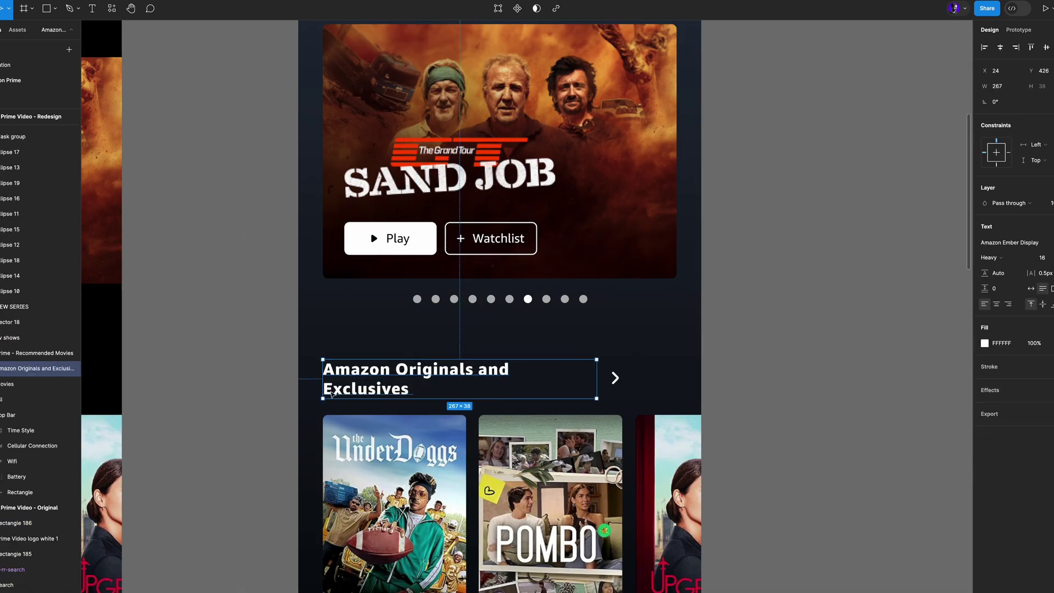
# - Widen the heading's text box to 277 so it fits on one line and move it up to Y 387
pyautogui.press('Escape')
pyautogui.moveTo(597, 387); pyautogui.dragTo(607, 379)
pyautogui.moveTo(564, 373); pyautogui.dragTo(565, 332)
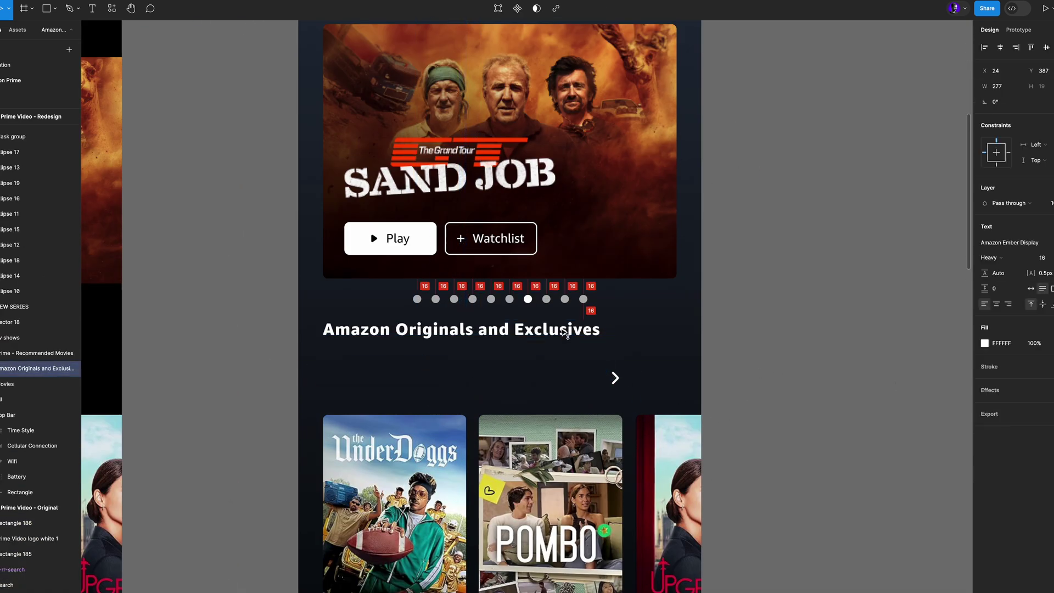
# - Duplicate the heading below itself, set the copy's weight to Light and change its text to "See more"
pyautogui.scroll(3, 564, 332)
pyautogui.moveTo(420, 440); pyautogui.dragTo(420, 465)
pyautogui.click(992, 258)
pyautogui.click(998, 212)
pyautogui.doubleClick(497, 462)
pyautogui.write('See more')
pyautogui.press('Escape')
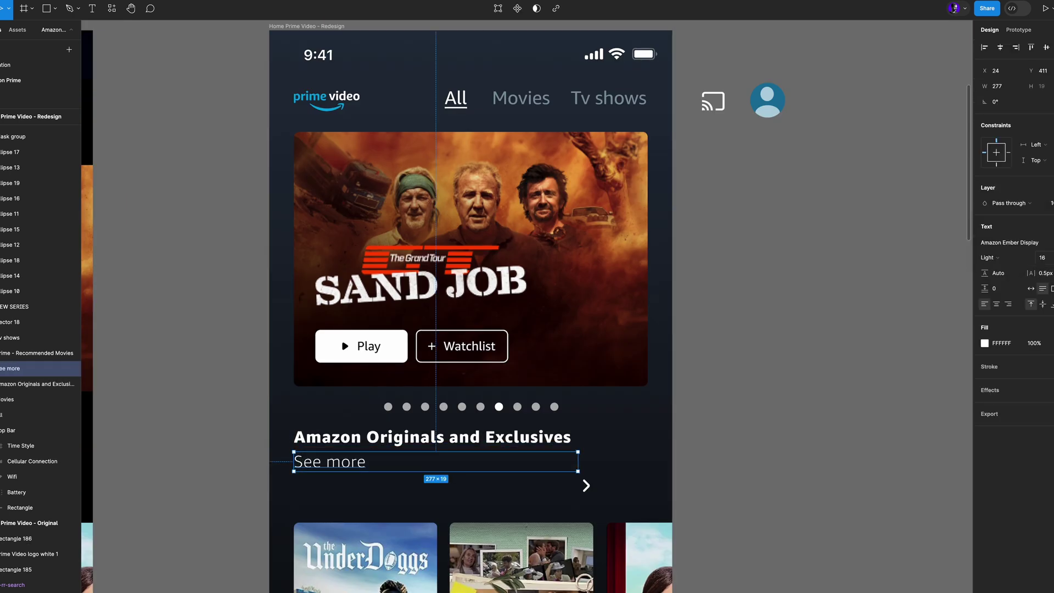
# - Give the "See more" label size 14 and the Tv shows tab's grey, placing it beside the Amazon Originals heading
pyautogui.click(984, 343)
pyautogui.click(872, 497)
pyautogui.click(613, 99)
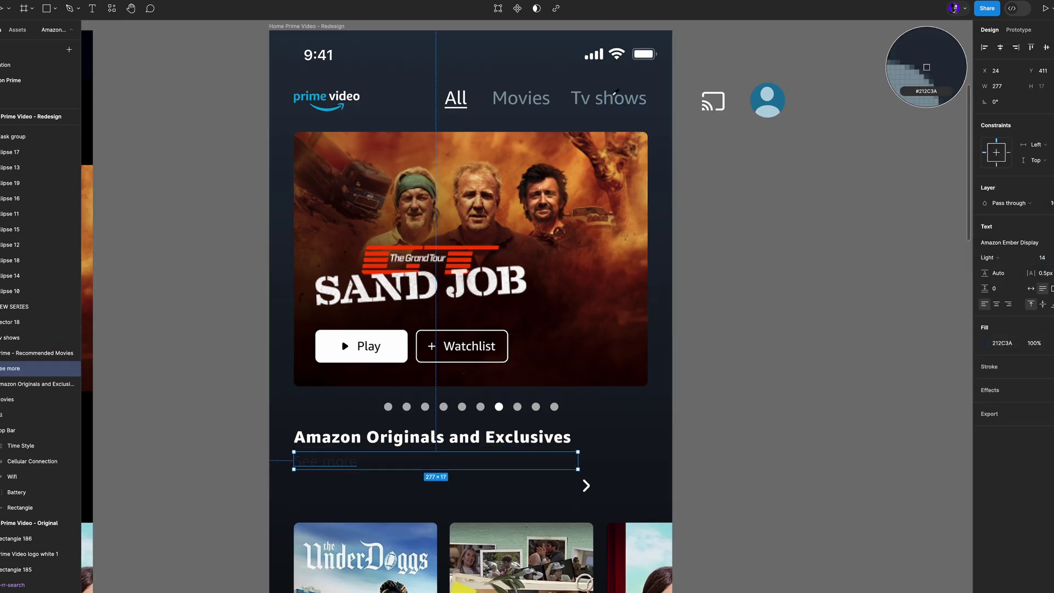
pyautogui.moveTo(336, 465); pyautogui.dragTo(545, 449)
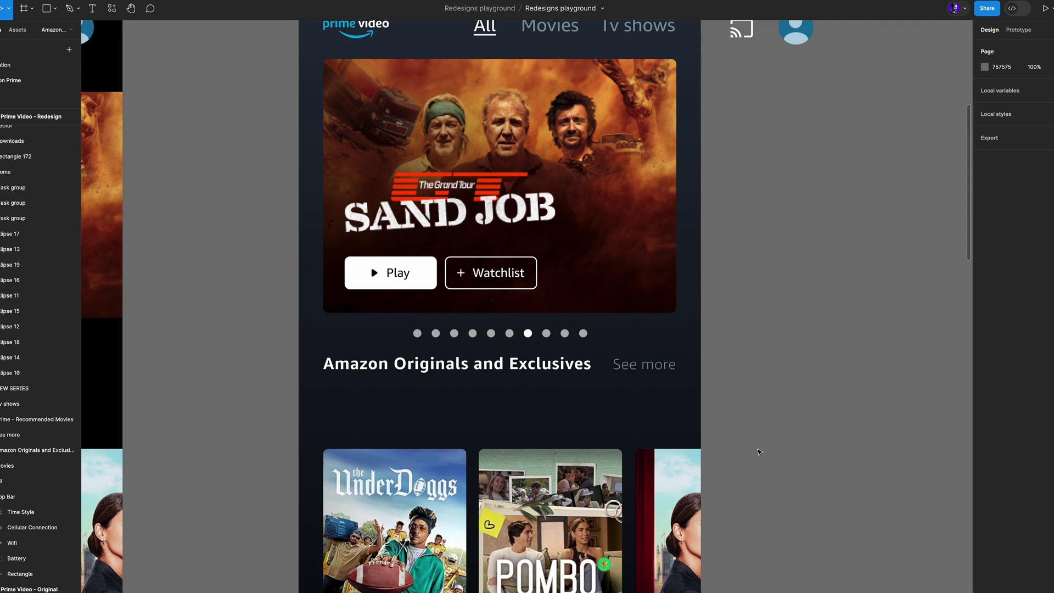
# - Change the text of the label beside the Amazon Originals heading to "See All"
pyautogui.scroll(-3, 608, 444)
pyautogui.hscroll(-1, 608, 445)
pyautogui.write('>')
pyautogui.click(743, 464)
pyautogui.doubleClick(649, 366)
pyautogui.click(867, 501)
pyautogui.scroll(-2, 789, 412)
pyautogui.click(690, 376)
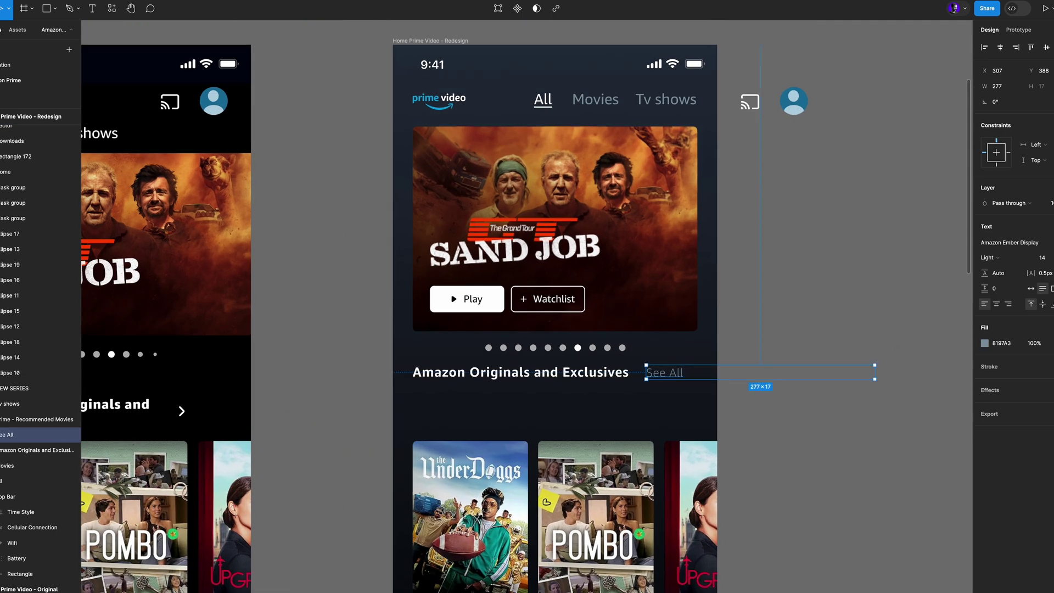
pyautogui.click(687, 411)
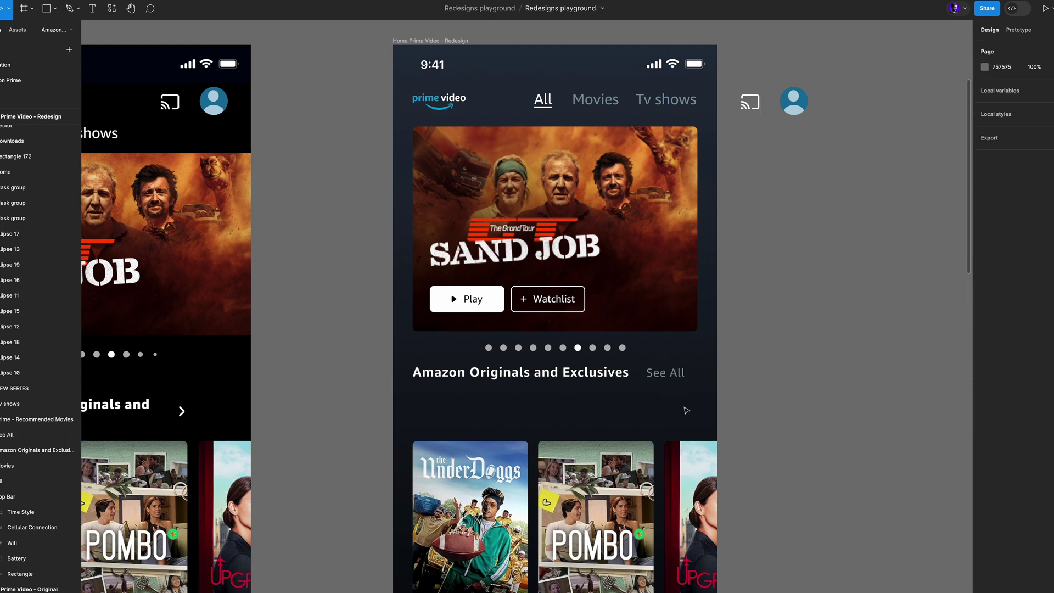
# - Place a smaller copy of the original screen's chevron after "See All" and make the label white
pyautogui.scroll(-2, 408, 420)
pyautogui.moveTo(238, 412); pyautogui.dragTo(618, 384)
pyautogui.scroll(5, 618, 383)
pyautogui.moveTo(618, 383); pyautogui.dragTo(622, 382)
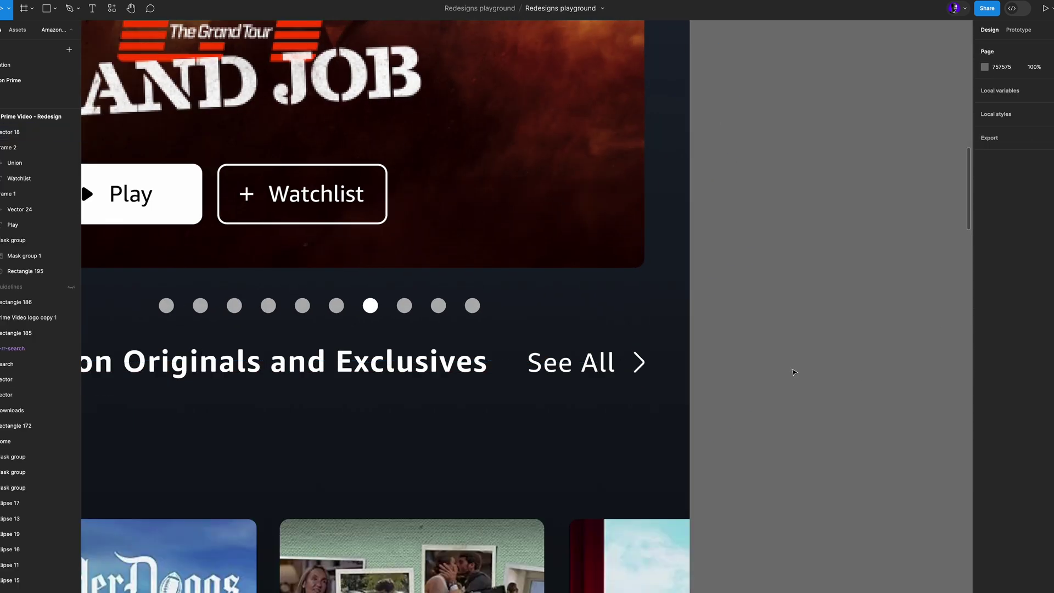
pyautogui.scroll(-5, 730, 398)
pyautogui.scroll(-2, 717, 352)
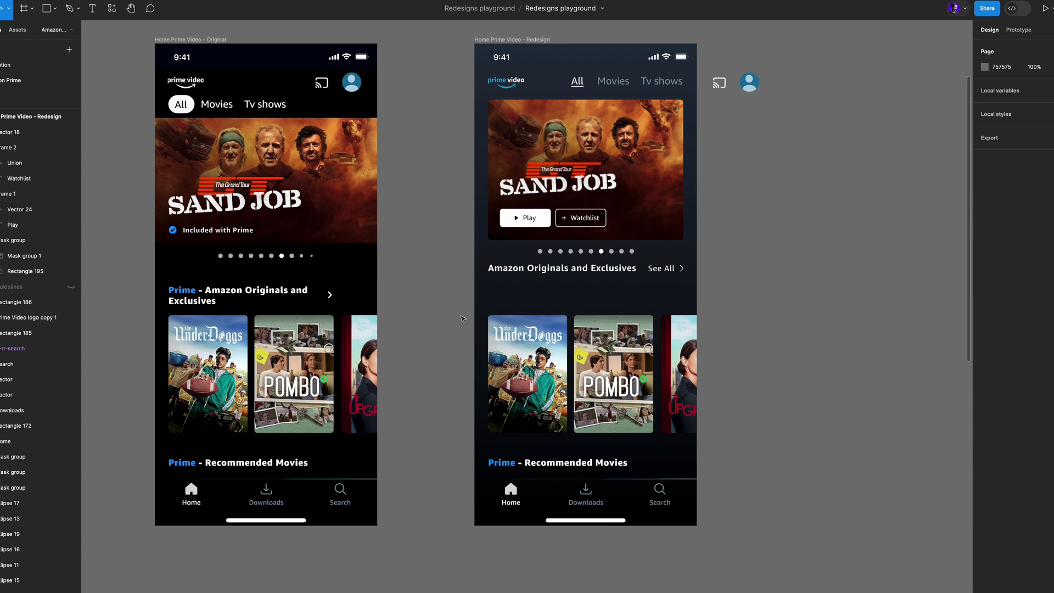
# - Move the poster row up to just below the Amazon Originals and Exclusives heading
pyautogui.moveTo(461, 311); pyautogui.dragTo(415, 221)
pyautogui.click(811, 368)
pyautogui.scroll(5, 735, 350)
pyautogui.hotkey('ctrl', 'z')
pyautogui.hotkey('ctrl', 'z')
pyautogui.click(231, 396)
pyautogui.scroll(-3, 231, 395)
pyautogui.hscroll(-2, 242, 407)
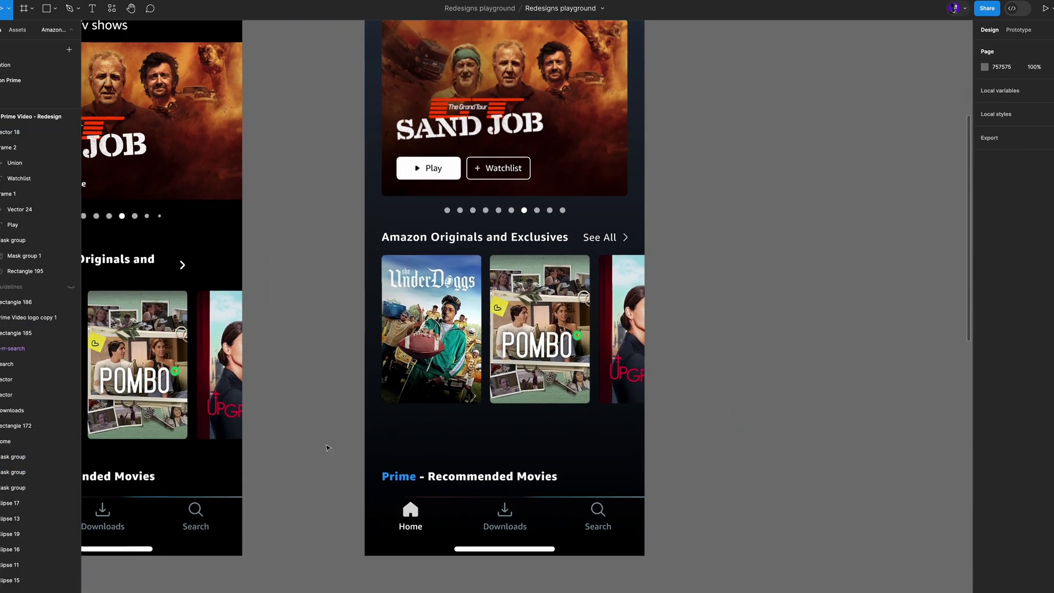
# - Duplicate the Amazon Originals heading with its "See All" label and chevron to just below the poster row
pyautogui.click(511, 237)
pyautogui.keyDown('shift'); pyautogui.click(600, 238); pyautogui.keyUp('shift')
pyautogui.keyDown('shift'); pyautogui.click(625, 237); pyautogui.keyUp('shift')
pyautogui.moveTo(529, 233); pyautogui.dragTo(529, 425)
pyautogui.click(737, 390)
pyautogui.scroll(-2, 736, 390)
# - Change the duplicated heading's text to "Recommended movies" and remove the old Prime - Recommended Movies heading
pyautogui.click(461, 407)
pyautogui.doubleClick(530, 355)
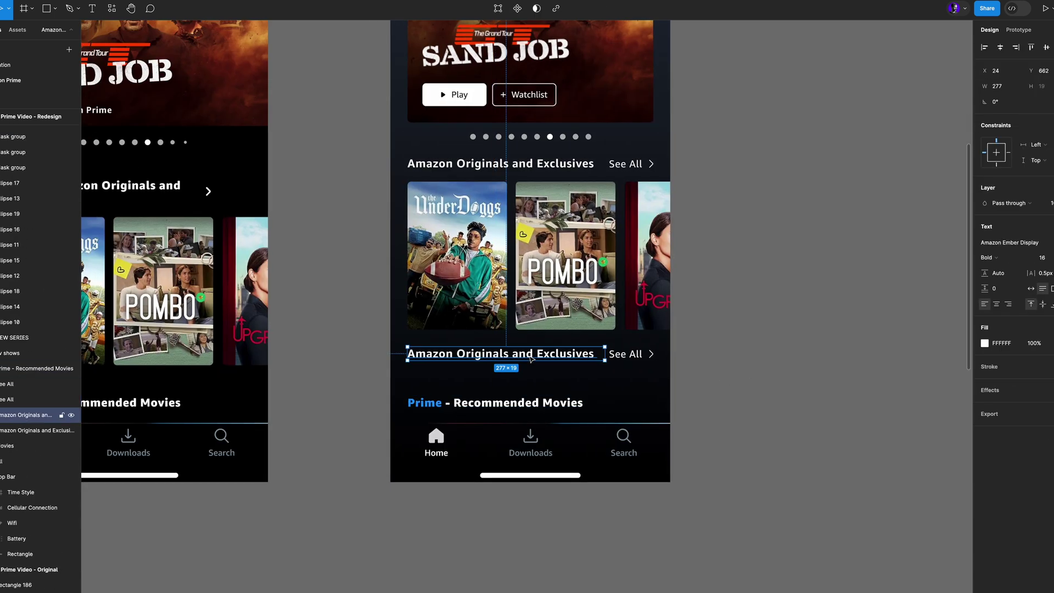
pyautogui.write('Re')
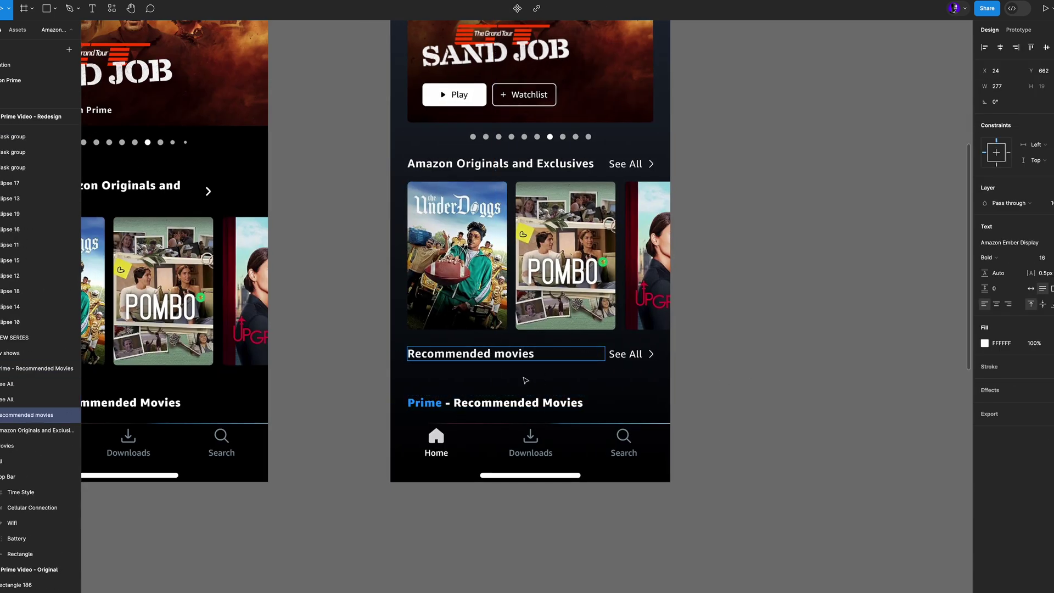
pyautogui.write('commended movies')
pyautogui.press('Escape')
pyautogui.press('Escape')
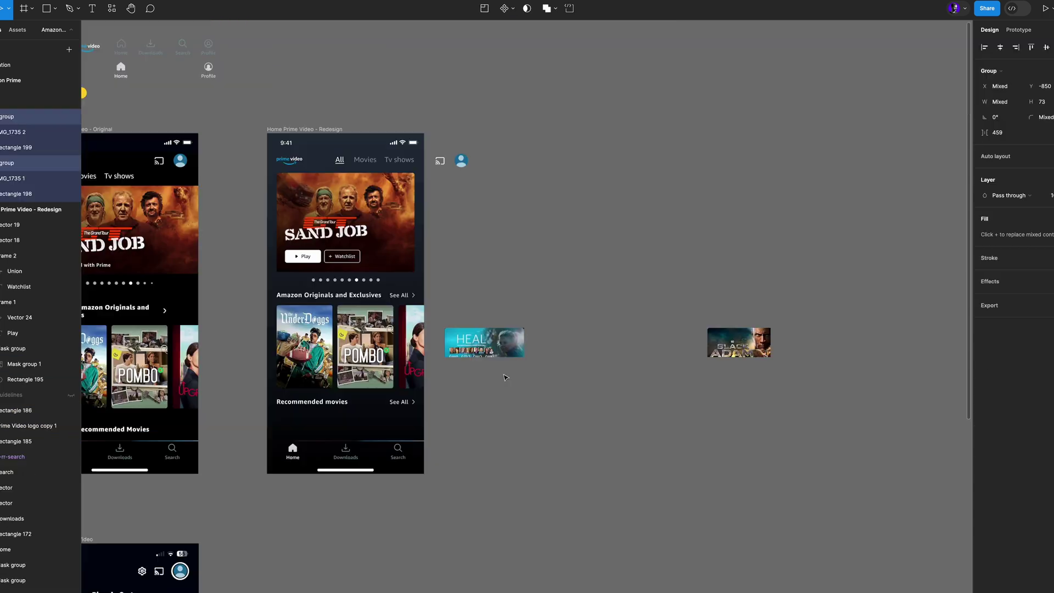
# - Place the HEAL and Black Adam images side by side under the Recommended movies heading
pyautogui.moveTo(741, 341); pyautogui.dragTo(569, 341)
pyautogui.scroll(3, 688, 291)
pyautogui.click(689, 291)
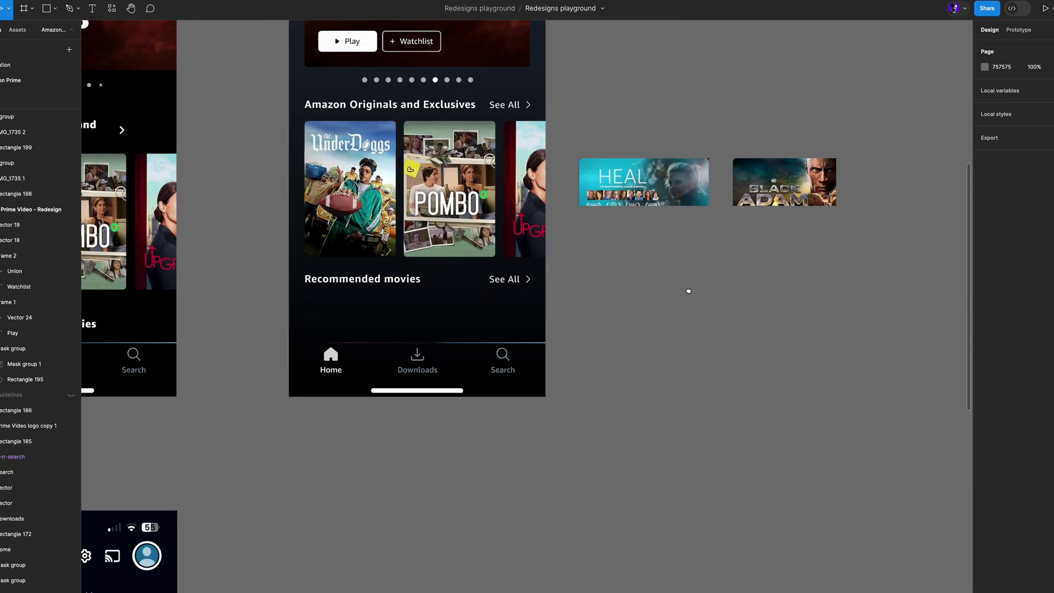
pyautogui.scroll(2, 689, 291)
pyautogui.moveTo(675, 228)
pyautogui.mouseDown()
pyautogui.moveTo(395, 325)
pyautogui.moveTo(401, 366)
pyautogui.mouseUp()
pyautogui.moveTo(818, 228)
pyautogui.mouseDown()
pyautogui.moveTo(574, 270)
pyautogui.moveTo(528, 364)
pyautogui.mouseUp()
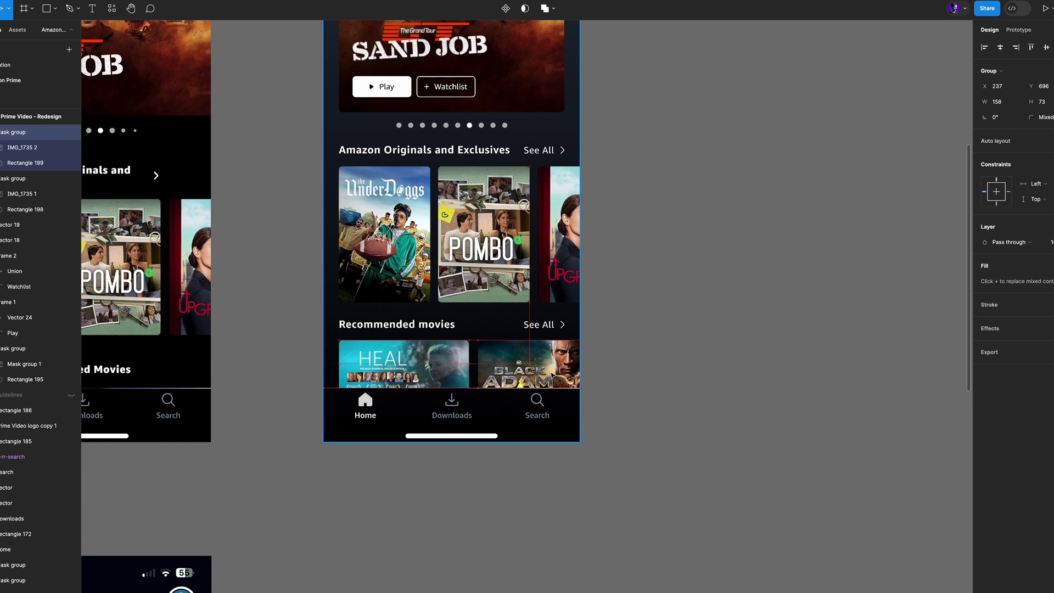
pyautogui.click(689, 443)
# - Put a copy of the grey Profile icon from the assets row beside the redesign's bottom navigation bar
pyautogui.scroll(4, 580, 471)
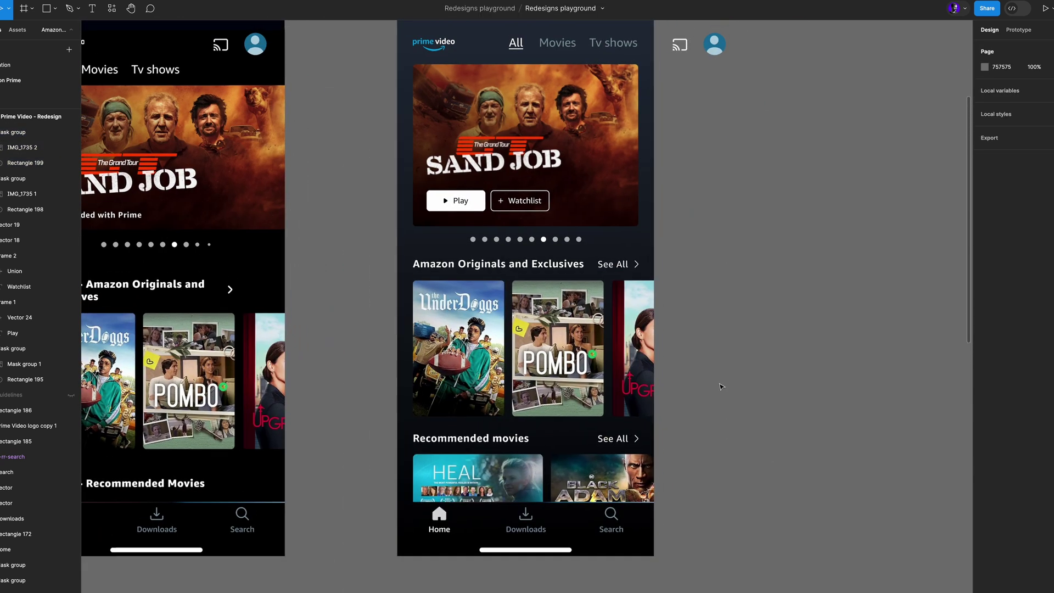
pyautogui.scroll(2, 716, 453)
pyautogui.scroll(-3, 718, 483)
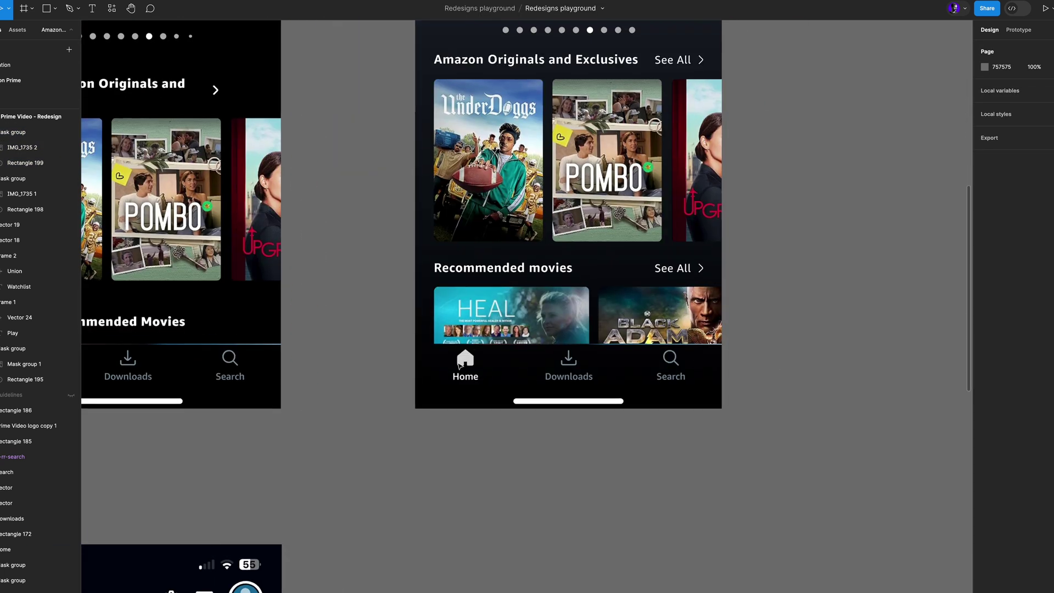
pyautogui.scroll(-4, 747, 409)
pyautogui.scroll(3, 824, 261)
pyautogui.moveTo(715, 210); pyautogui.dragTo(664, 163)
pyautogui.click(401, 58)
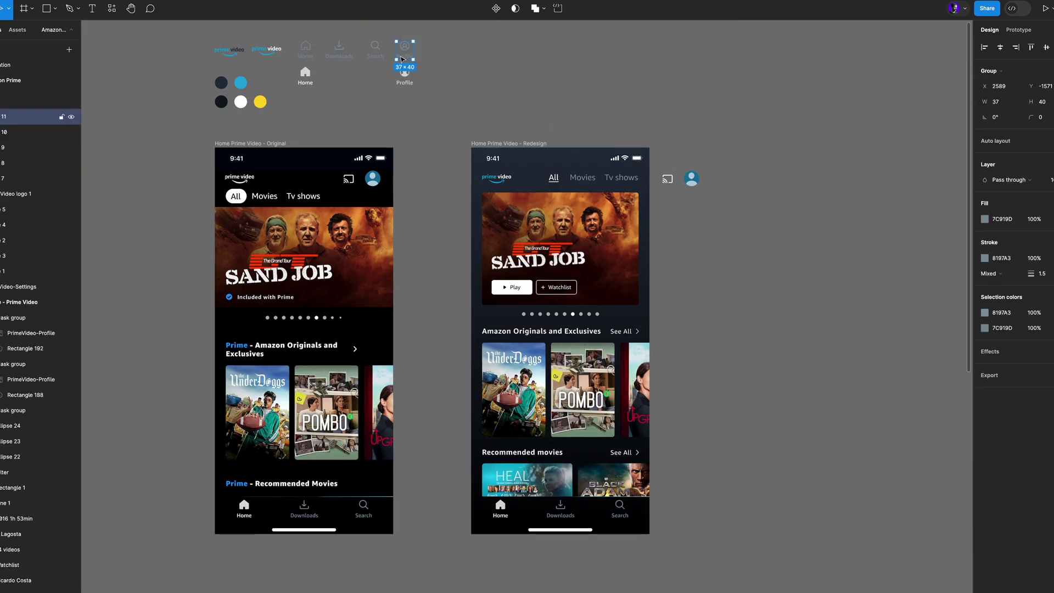
pyautogui.moveTo(663, 526); pyautogui.dragTo(663, 526)
pyautogui.scroll(5, 663, 525)
pyautogui.scroll(-3, 676, 495)
pyautogui.moveTo(743, 361); pyautogui.dragTo(759, 341)
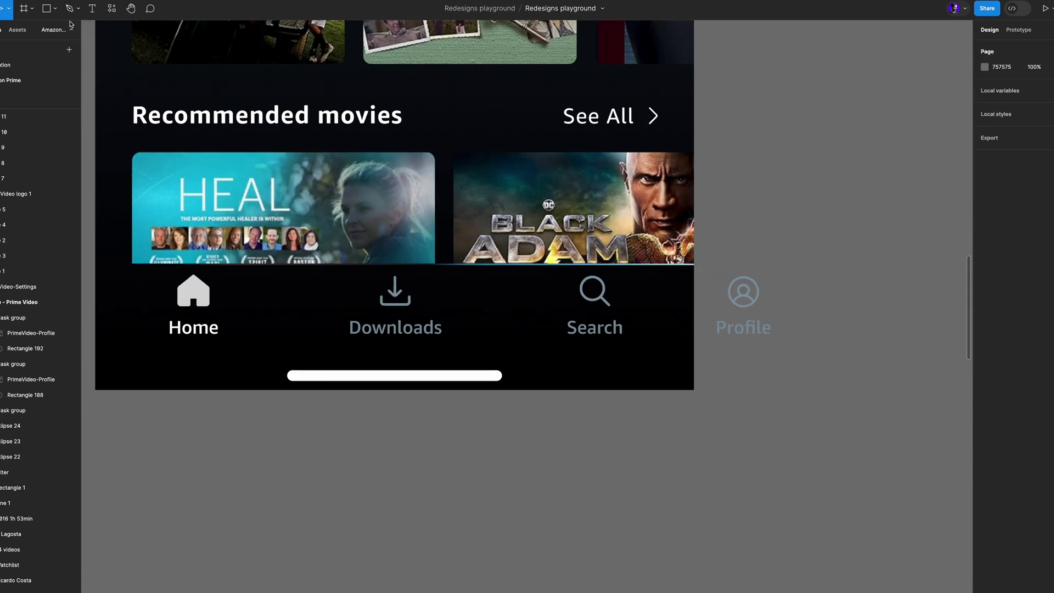
# - Move the Home, Downloads and Search navigation items out below the redesign frame, leaving the home indicator in place
pyautogui.click(55, 8)
pyautogui.click(222, 386)
pyautogui.moveTo(153, 428); pyautogui.dragTo(637, 281)
pyautogui.keyDown('shift'); pyautogui.click(401, 375); pyautogui.keyUp('shift')
pyautogui.moveTo(400, 321); pyautogui.dragTo(400, 477)
pyautogui.click(714, 478)
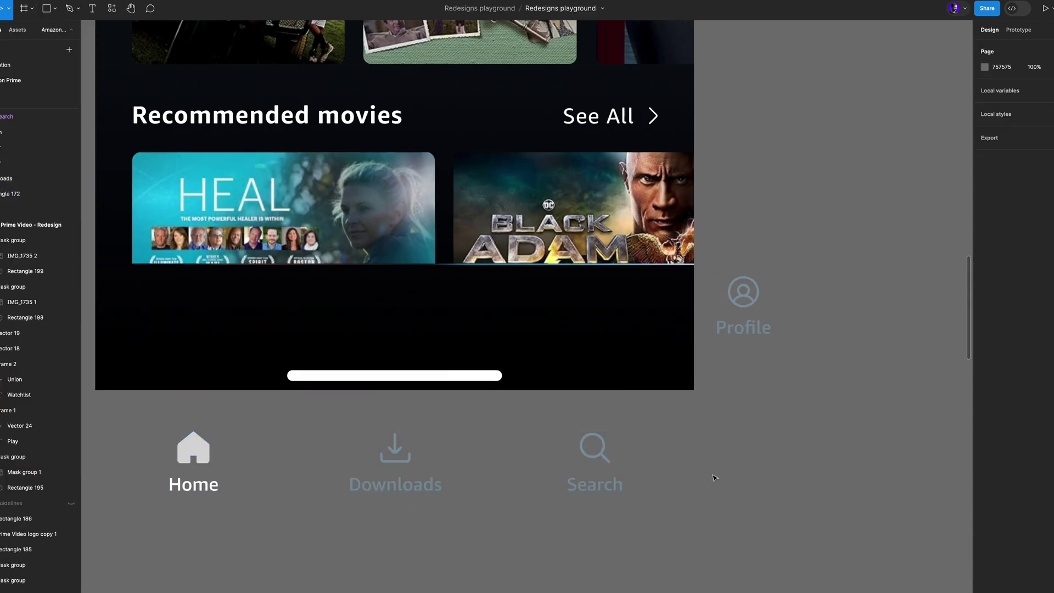
# - Draw a 38 px square in the empty navigation bar at Y 783 and duplicate it into a row of four
pyautogui.scroll(-5, 467, 278)
pyautogui.scroll(1, 467, 278)
pyautogui.click(56, 9)
pyautogui.click(43, 31)
pyautogui.press('Escape')
pyautogui.moveTo(334, 325)
pyautogui.mouseDown()
pyautogui.moveTo(364, 355)
pyautogui.moveTo(415, 350)
pyautogui.mouseUp()
pyautogui.keyDown('shift'); pyautogui.click(354, 350); pyautogui.keyUp('shift')
pyautogui.press('Escape')
# - Change the fill of the second and fourth squares to BDBDBD
pyautogui.click(378, 350)
pyautogui.keyDown('shift'); pyautogui.click(440, 346); pyautogui.keyUp('shift')
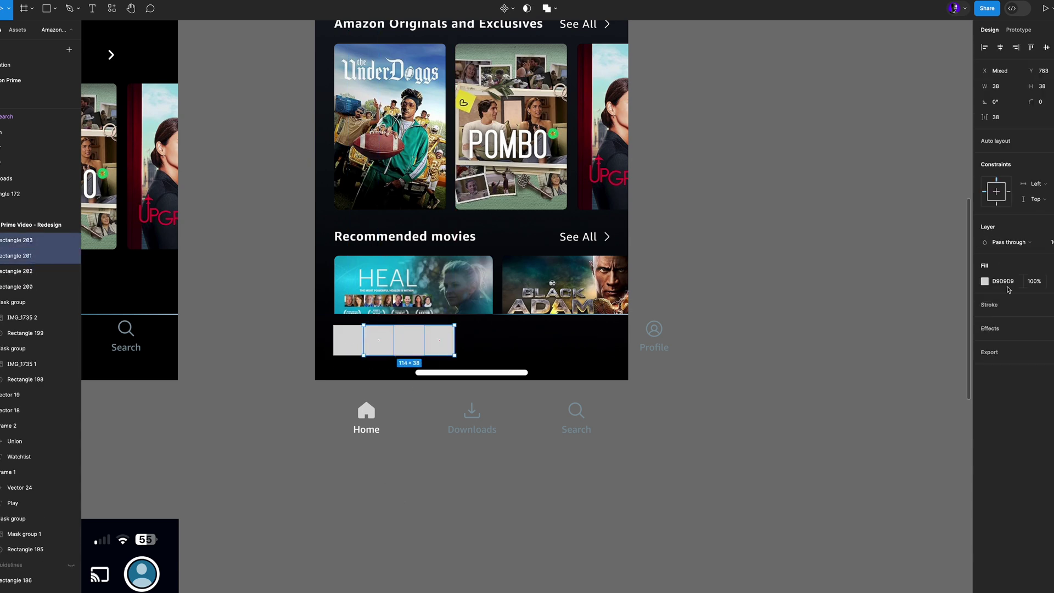
pyautogui.click(985, 281)
pyautogui.moveTo(858, 330); pyautogui.dragTo(855, 345)
pyautogui.click(764, 346)
# - Make the guidelines layer of the redesign frame visible
pyautogui.scroll(2, 387, 346)
pyautogui.click(32, 225)
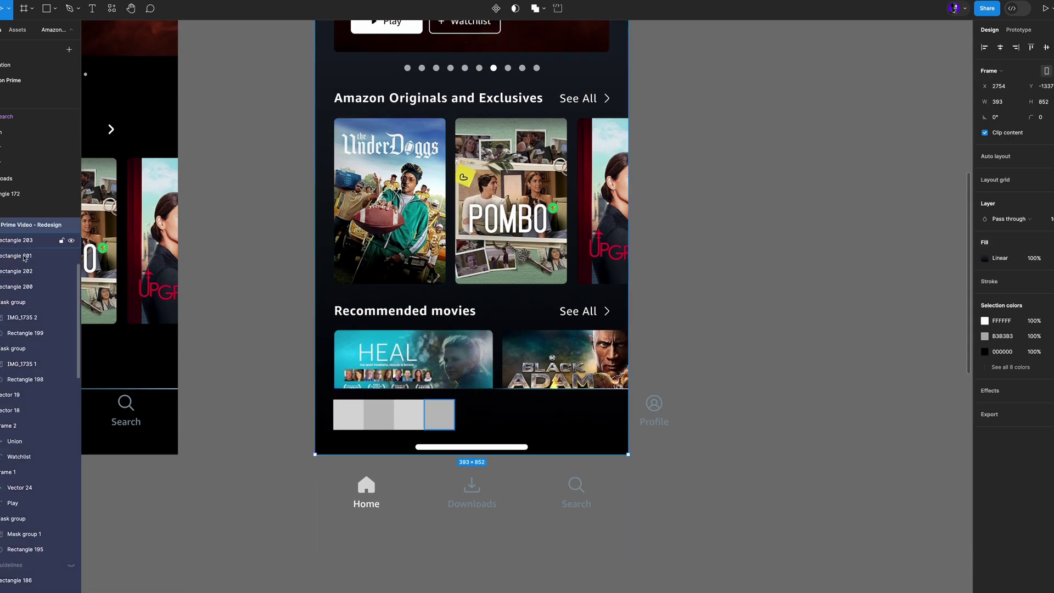
pyautogui.scroll(-3, 23, 257)
pyautogui.click(71, 415)
# - Stretch the four squares together to span the width between the margin guides and lower their opacity
pyautogui.click(350, 417)
pyautogui.keyDown('shift'); pyautogui.click(380, 418); pyautogui.keyUp('shift')
pyautogui.keyDown('shift'); pyautogui.click(410, 417); pyautogui.keyUp('shift')
pyautogui.keyDown('shift'); pyautogui.click(442, 419); pyautogui.keyUp('shift')
pyautogui.moveTo(455, 419); pyautogui.dragTo(607, 419)
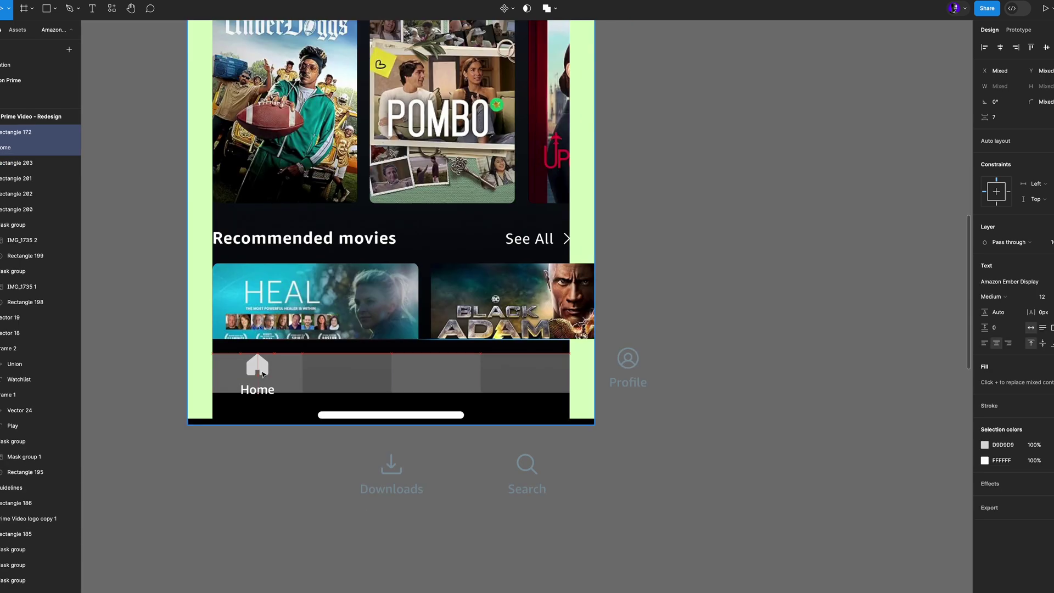
# - Place the Home, Downloads, Profile and Search items over the four placeholder columns, in that order
pyautogui.moveTo(434, 530); pyautogui.dragTo(371, 391)
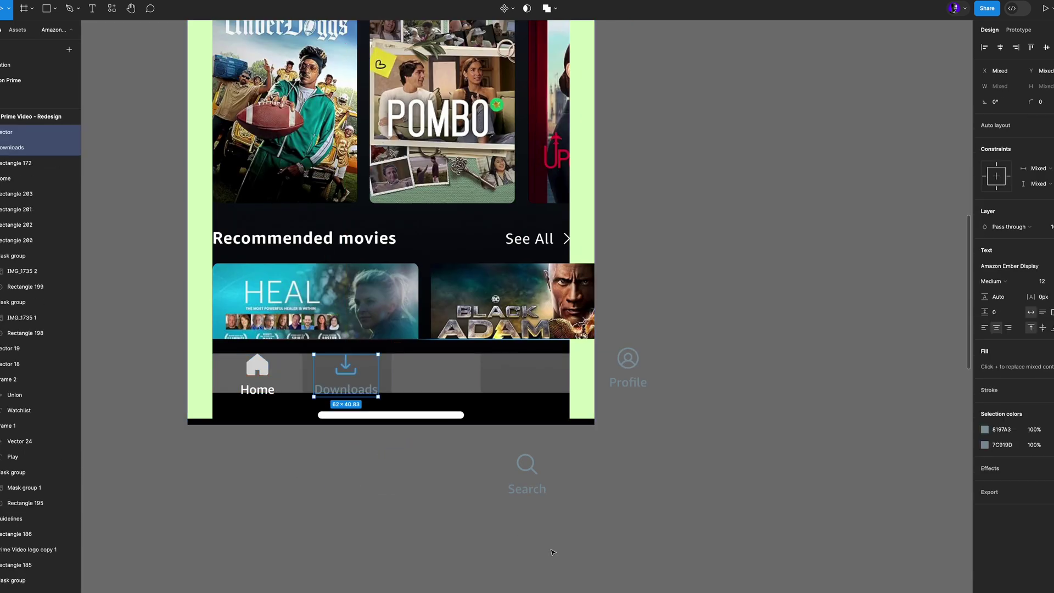
pyautogui.click(528, 493)
pyautogui.moveTo(528, 493); pyautogui.dragTo(526, 392)
pyautogui.click(628, 363)
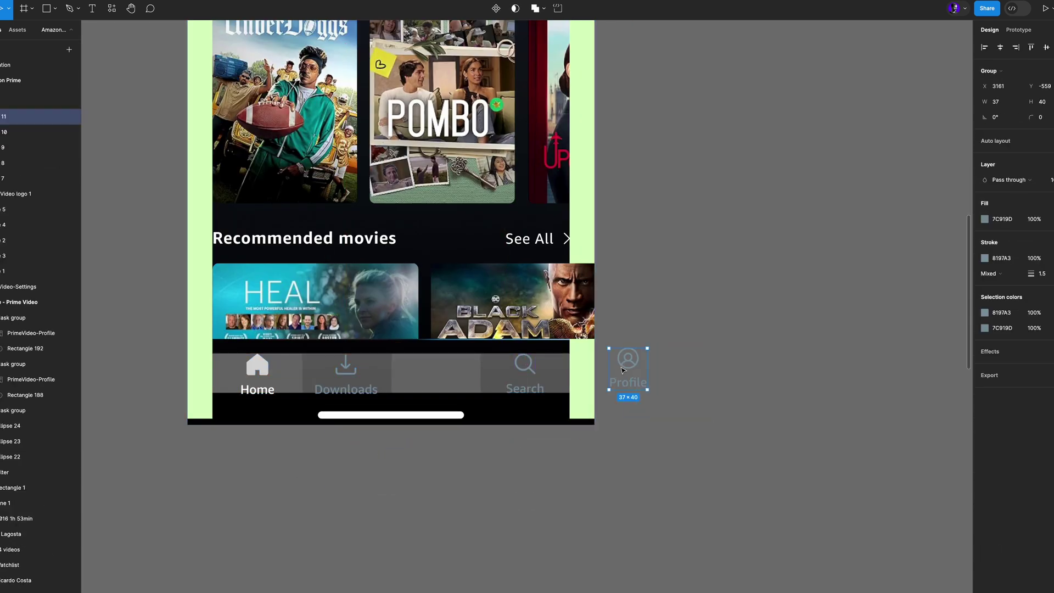
pyautogui.moveTo(628, 363); pyautogui.dragTo(432, 370)
# - Center the Search, Profile, Downloads and Home items horizontally within their placeholder columns
pyautogui.click(525, 371)
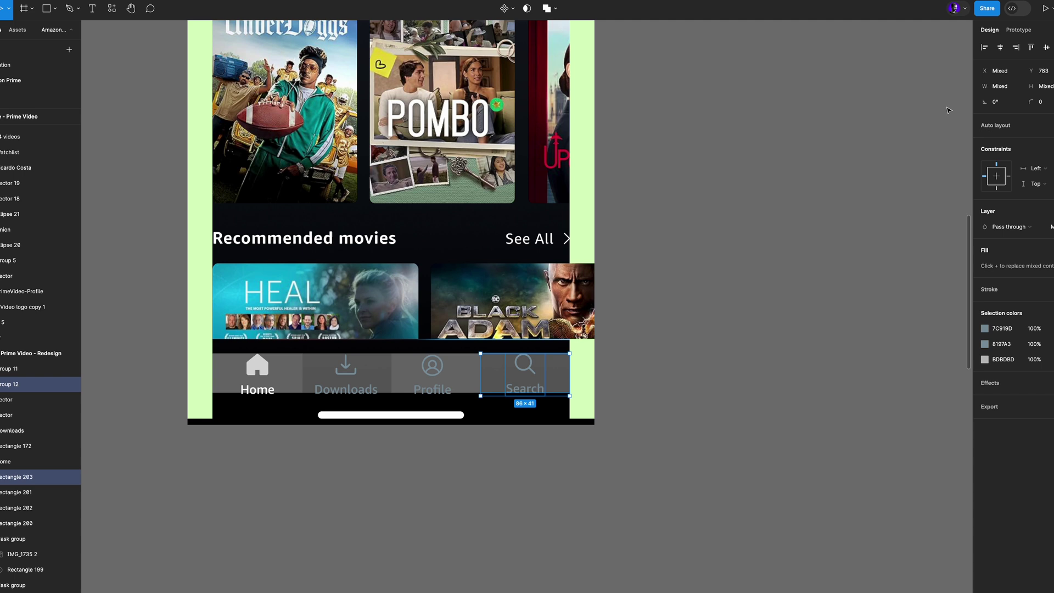
pyautogui.scroll(3, 414, 444)
pyautogui.click(449, 329)
pyautogui.keyDown('shift'); pyautogui.click(367, 356); pyautogui.keyUp('shift')
pyautogui.click(368, 356)
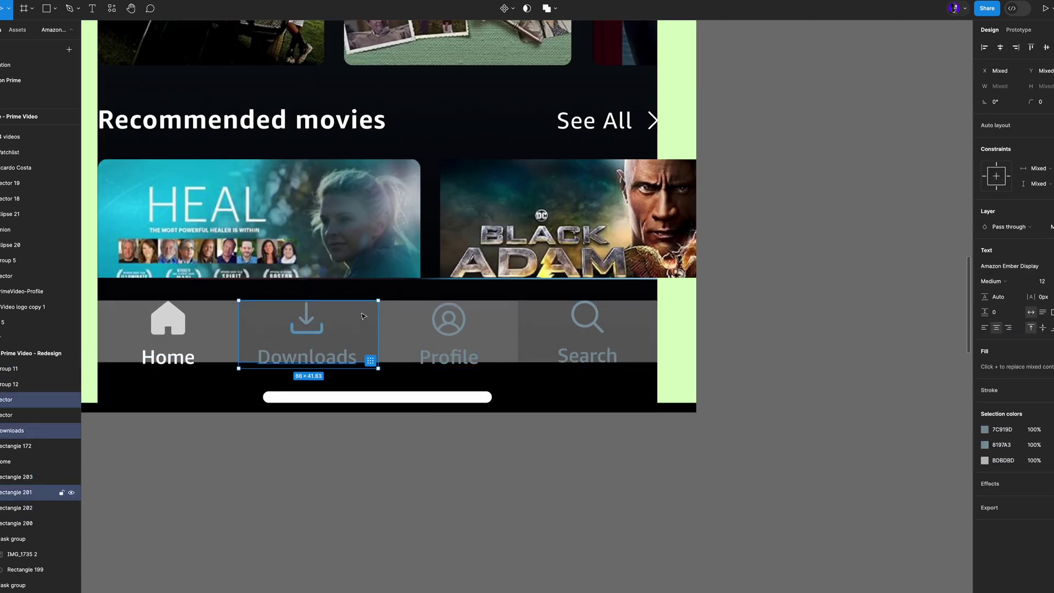
pyautogui.click(1000, 47)
pyautogui.click(168, 357)
pyautogui.keyDown('shift'); pyautogui.click(168, 321); pyautogui.keyUp('shift')
pyautogui.keyDown('shift'); pyautogui.click(212, 332); pyautogui.keyUp('shift')
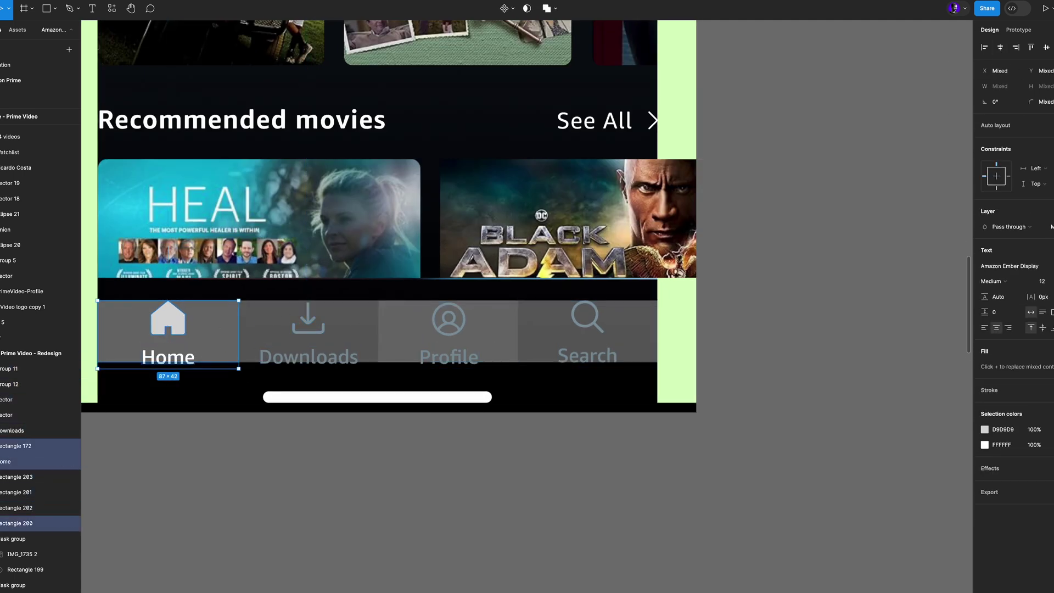
pyautogui.click(1000, 48)
pyautogui.click(747, 231)
# - Delete the four placeholder rectangles behind the navigation items
pyautogui.click(217, 329)
pyautogui.keyDown('shift'); pyautogui.click(255, 327); pyautogui.keyUp('shift')
pyautogui.keyDown('shift'); pyautogui.click(401, 325); pyautogui.keyUp('shift')
pyautogui.keyDown('shift'); pyautogui.click(548, 331); pyautogui.keyUp('shift')
pyautogui.press('Delete')
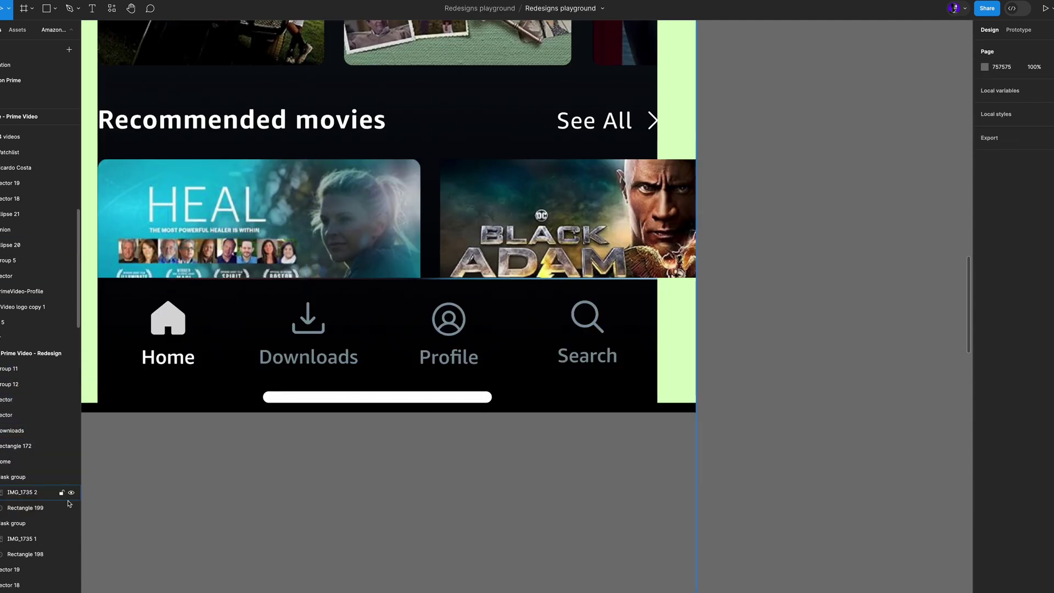
# - Draw a rectangle about 399 × 52 directly above the bottom navigation and fill it with a black linear gradient fading upward to 0% opacity
pyautogui.scroll(-2, 56, 557)
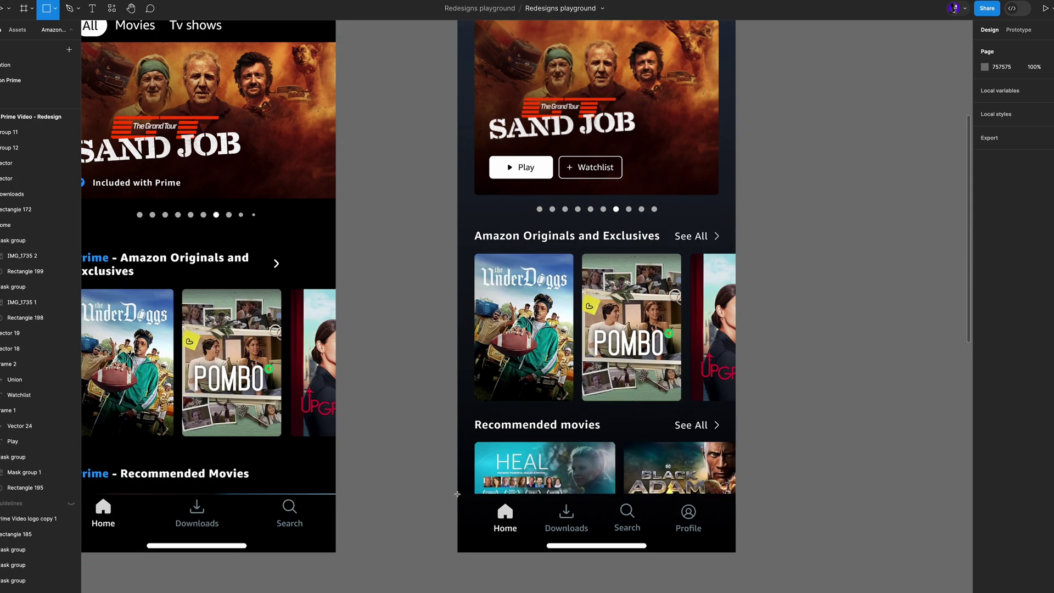
pyautogui.moveTo(457, 494); pyautogui.dragTo(740, 459)
pyautogui.click(985, 241)
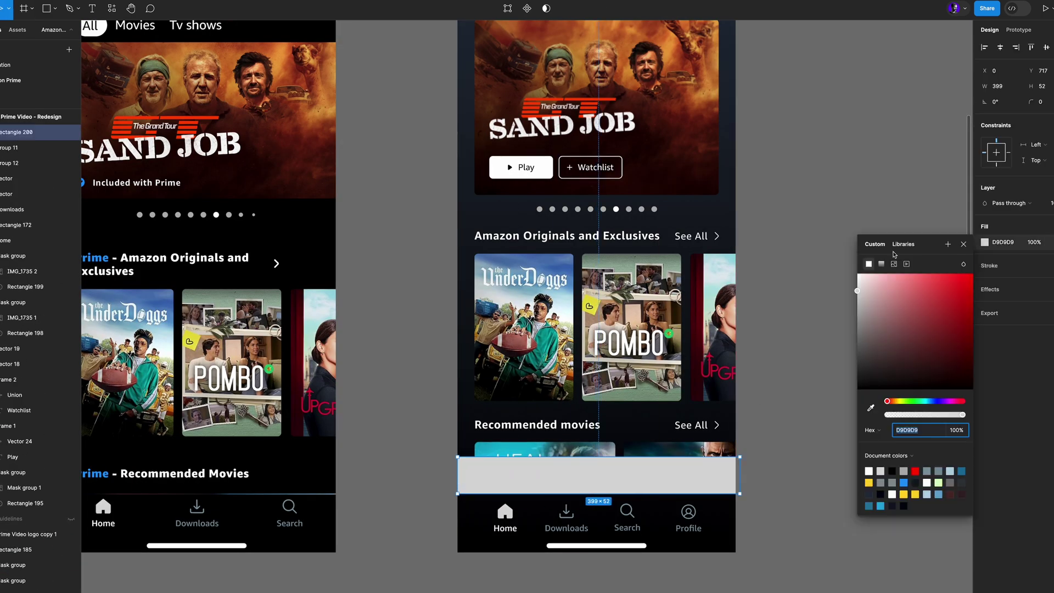
pyautogui.click(882, 264)
pyautogui.moveTo(867, 306); pyautogui.dragTo(937, 307)
pyautogui.moveTo(964, 306); pyautogui.dragTo(987, 308)
pyautogui.click(893, 526)
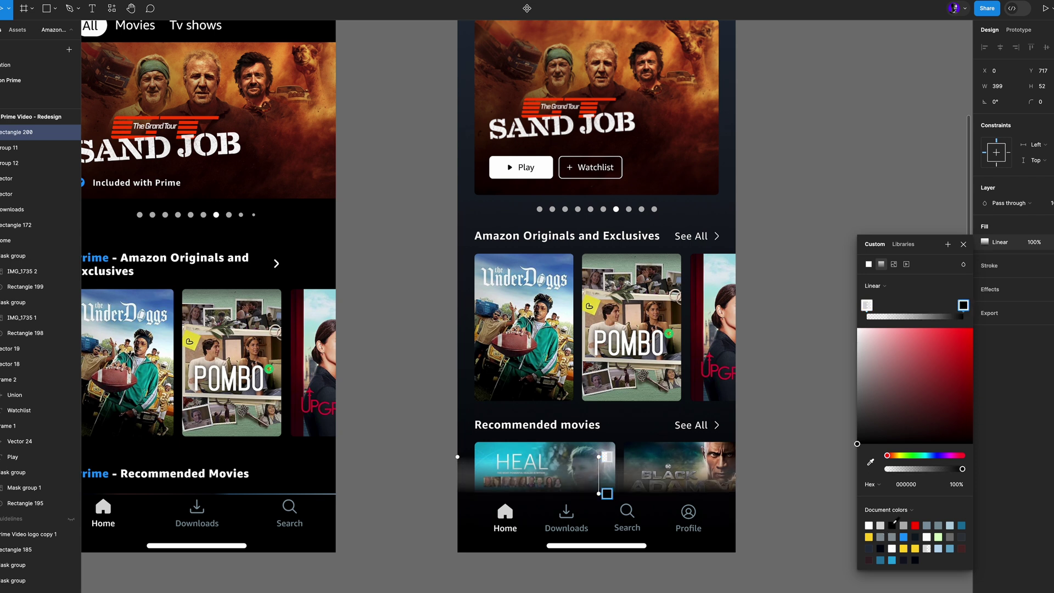
pyautogui.click(867, 306)
pyautogui.click(894, 525)
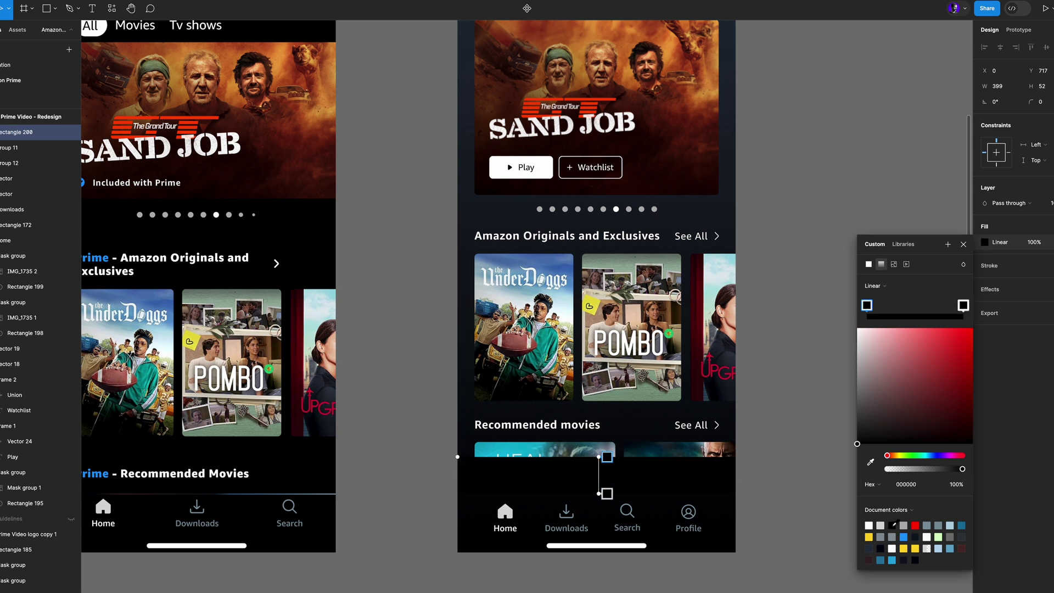
pyautogui.write('0')
pyautogui.press('Escape')
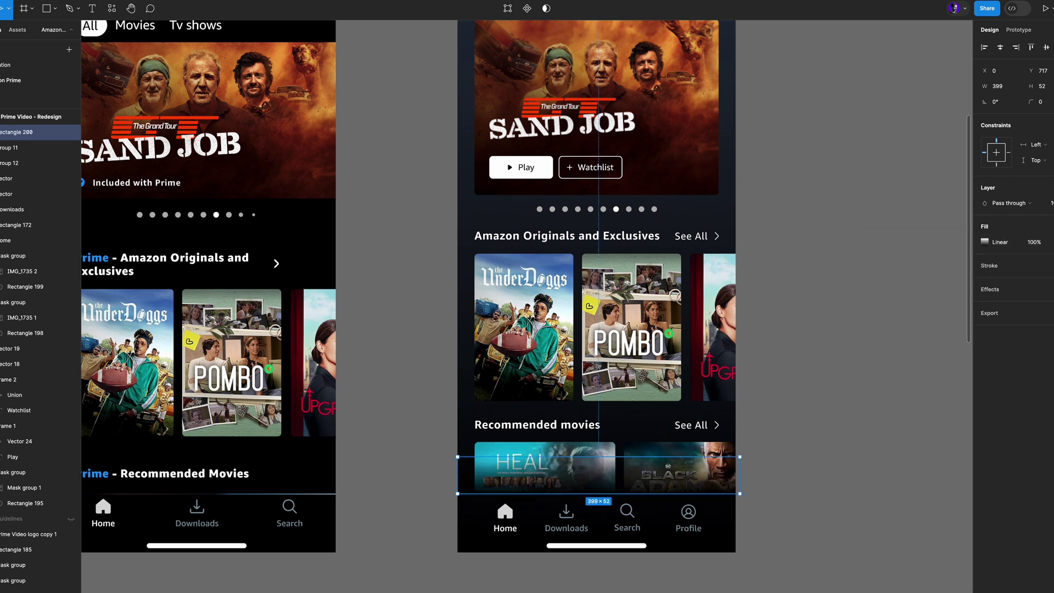
pyautogui.press('Escape')
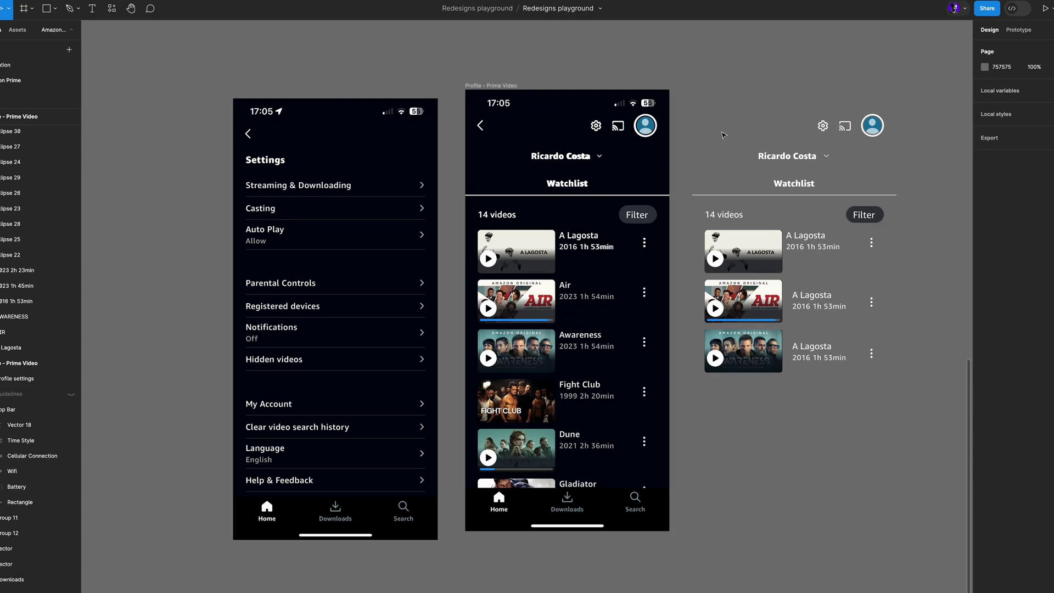
# - Copy the loose profile avatar into the new Profile frame, centered below the "Profile settings" title
pyautogui.moveTo(742, 110); pyautogui.dragTo(344, 140)
pyautogui.click(474, 154)
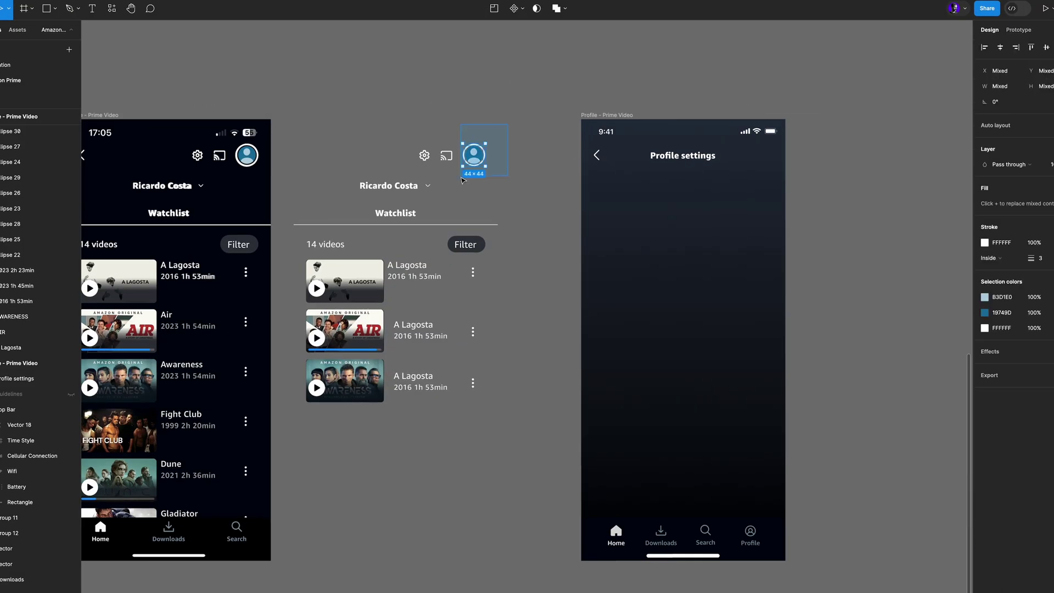
pyautogui.moveTo(474, 155); pyautogui.dragTo(693, 190)
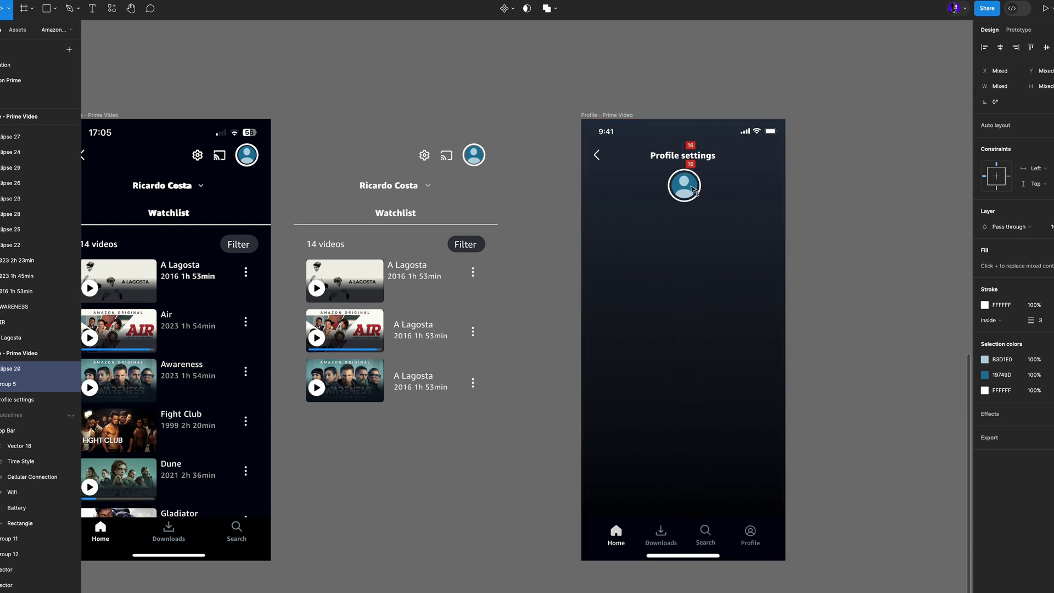
# - Copy the loose Watchlist label beneath the avatar and change its text to "Edit avatar"
pyautogui.click(537, 200)
pyautogui.moveTo(396, 213); pyautogui.dragTo(691, 220)
pyautogui.scroll(2, 690, 220)
pyautogui.doubleClick(636, 229)
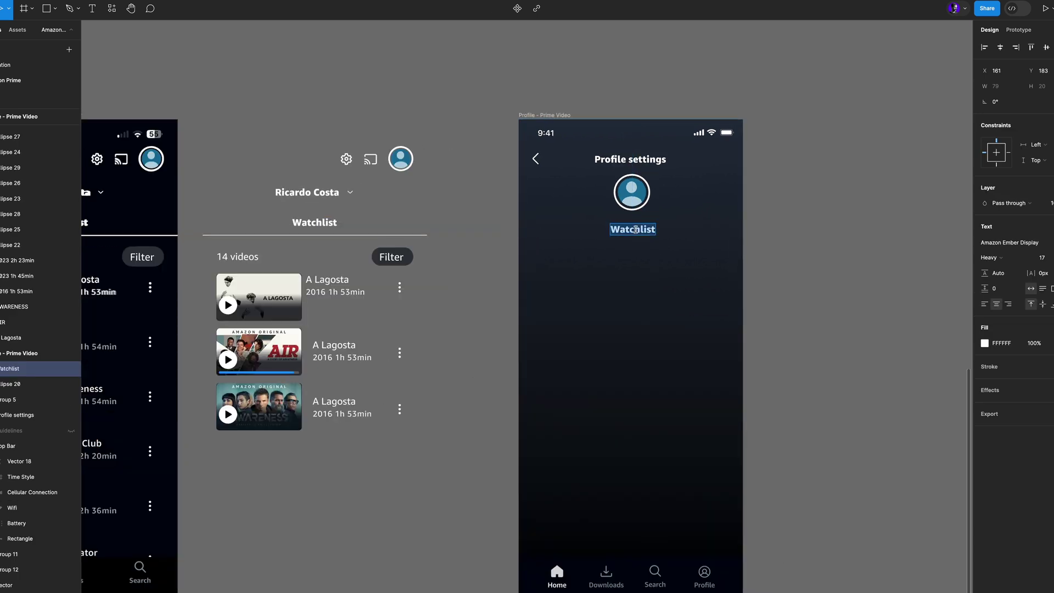
pyautogui.write('Edit avatar')
# - Style the "Edit avatar" label with color B3B3B3, Regular weight and size 12
pyautogui.click(985, 344)
pyautogui.write('B3B3B3')
pyautogui.click(992, 258)
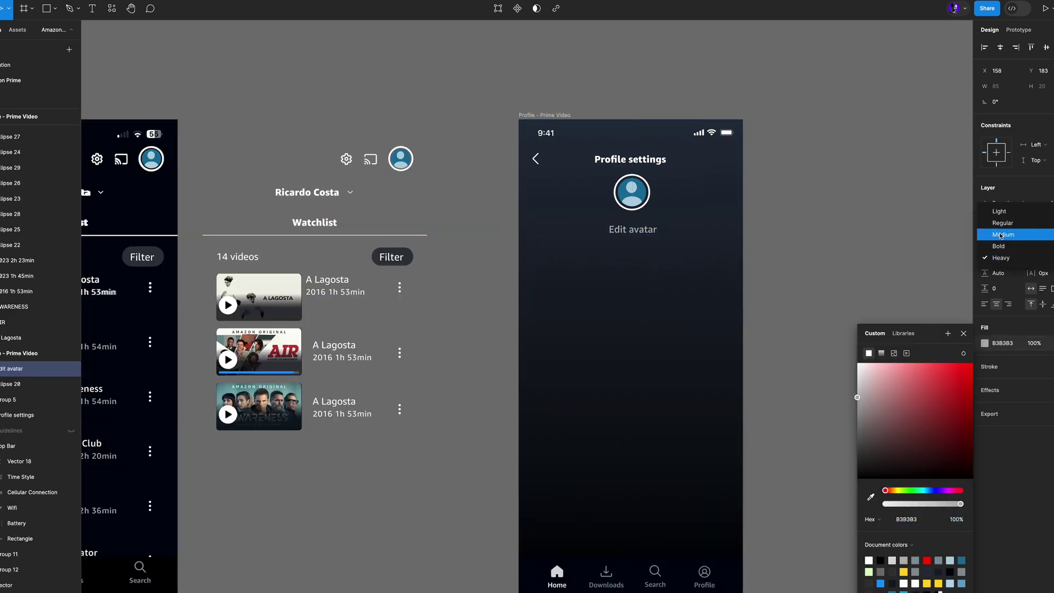
pyautogui.click(996, 222)
pyautogui.click(1043, 257)
pyautogui.write('12')
pyautogui.press('Return')
# - Duplicate the "Edit avatar" label twice in a row below the avatar and change one copy to the profile owner's name
pyautogui.moveTo(634, 230); pyautogui.dragTo(579, 256)
pyautogui.click(633, 230)
pyautogui.click(630, 225)
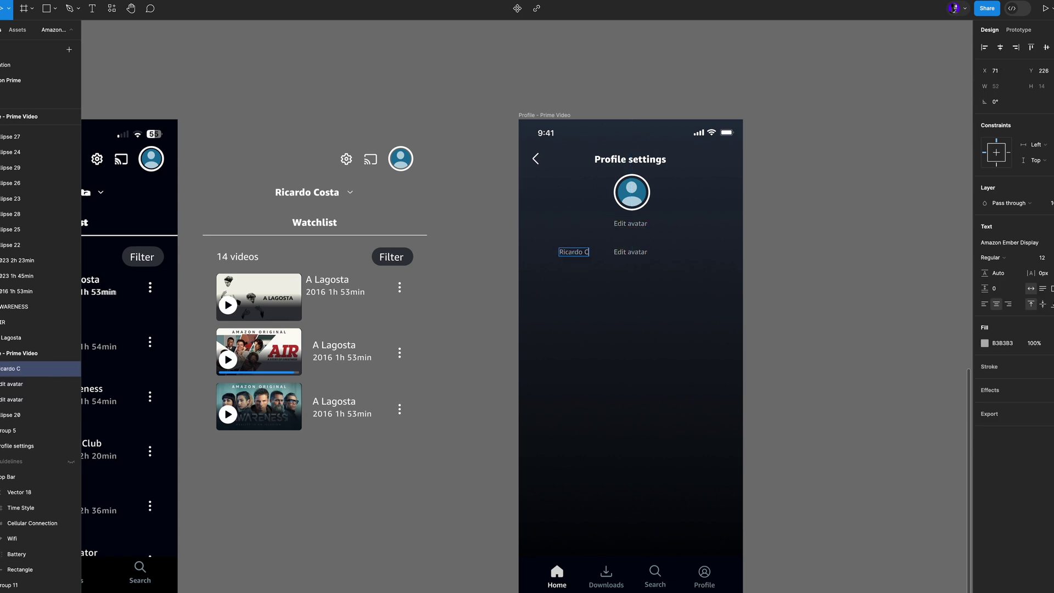
pyautogui.write('osta')
# - Style the profile owner's name with color FFFFFF, size 16 and Bold weight
pyautogui.press('super+a')
pyautogui.click(984, 343)
pyautogui.write('FFFFFF')
pyautogui.click(1042, 257)
pyautogui.write('16')
pyautogui.click(993, 257)
pyautogui.click(997, 281)
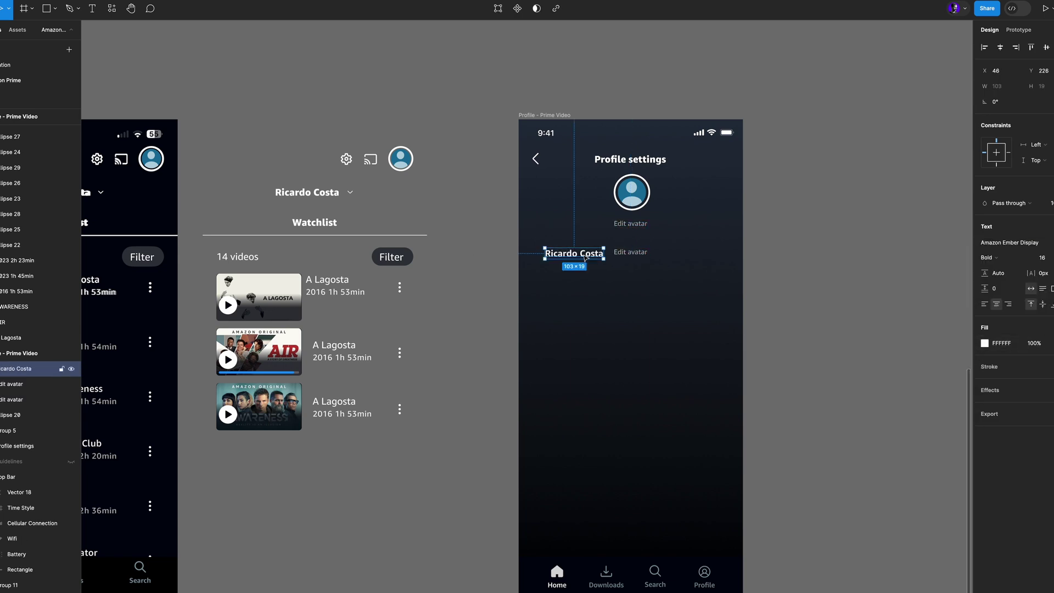
pyautogui.moveTo(586, 258); pyautogui.dragTo(572, 256)
# - Add narrow margin guide rectangles along both side edges of the Profile frame and align the owner's name to the left guide
pyautogui.press('Escape')
pyautogui.moveTo(519, 119); pyautogui.dragTo(527, 592)
pyautogui.keyDown('alt'); pyautogui.moveTo(524, 351); pyautogui.dragTo(738, 351); pyautogui.keyUp('alt')
pyautogui.moveTo(561, 247); pyautogui.dragTo(557, 247)
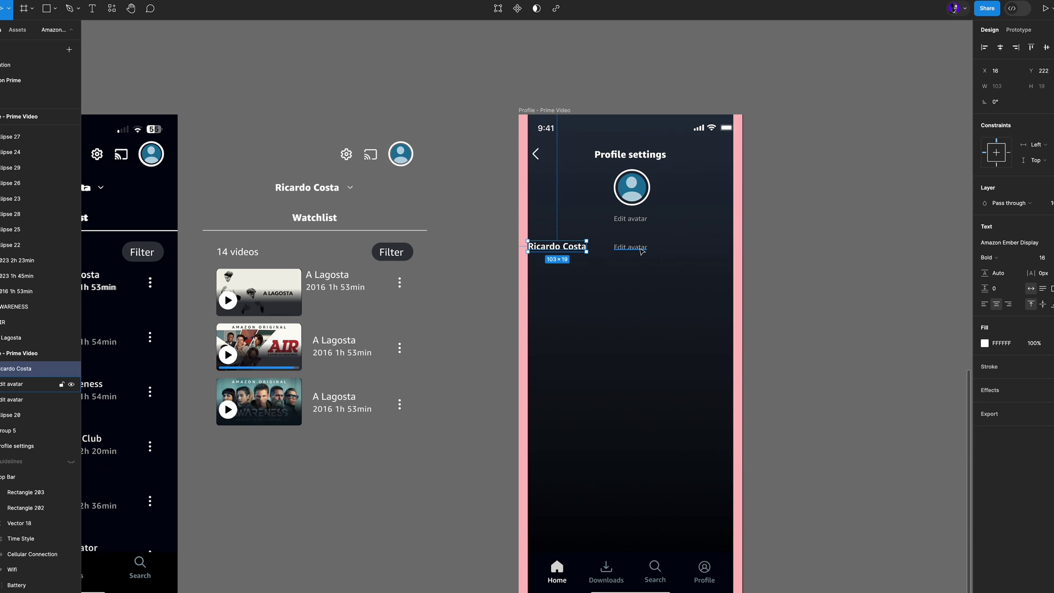
# - Change the remaining label copy to "Display name" and paste the chevron from the home redesign after it at the right margin
pyautogui.doubleClick(634, 248)
pyautogui.write('Display name')
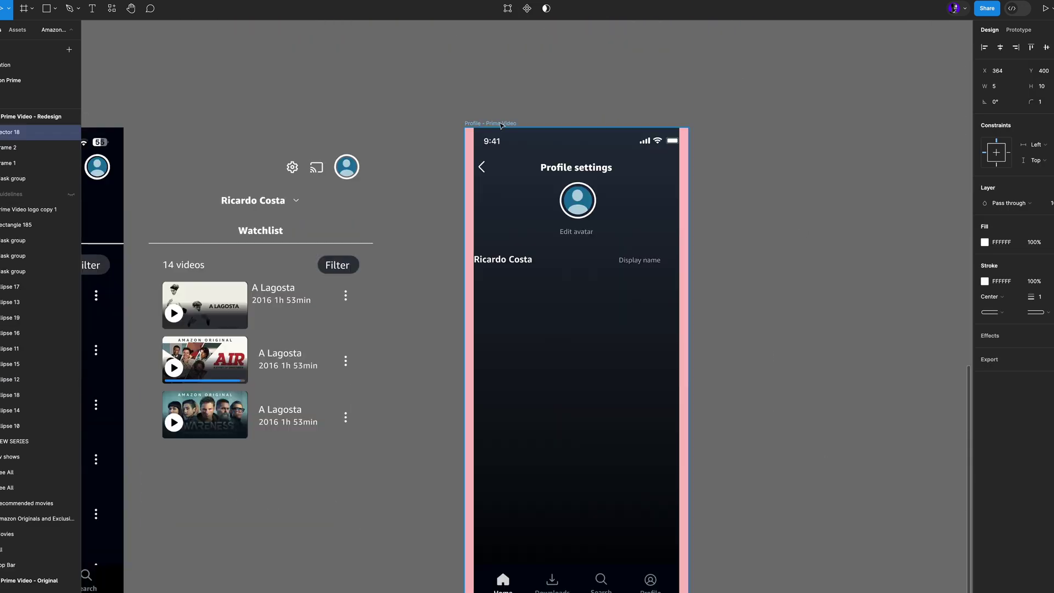
pyautogui.hotkey('ctrl', 'v')
pyautogui.press('Right')
pyautogui.press('Right')
pyautogui.press('Right')
pyautogui.moveTo(639, 262); pyautogui.dragTo(654, 281)
pyautogui.click(777, 321)
# - Duplicate the name row with its "Display name" label and chevron twice below to make three settings rows
pyautogui.click(516, 263)
pyautogui.keyDown('shift'); pyautogui.click(653, 261); pyautogui.keyUp('shift')
pyautogui.keyDown('shift'); pyautogui.click(675, 260); pyautogui.keyUp('shift')
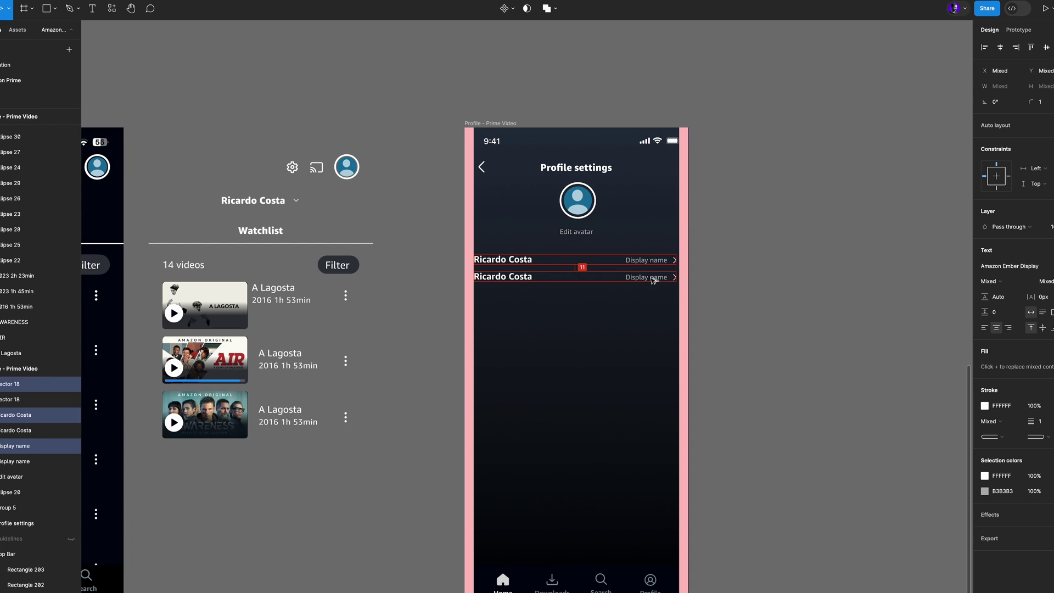
pyautogui.hotkey('ctrl', 'd')
pyautogui.click(756, 310)
# - Change the second row's bold label to "Prime subscription" and left-align the three bold labels at the margin guide
pyautogui.doubleClick(508, 280)
pyautogui.write('Pri')
pyautogui.moveTo(442, 248); pyautogui.dragTo(521, 305)
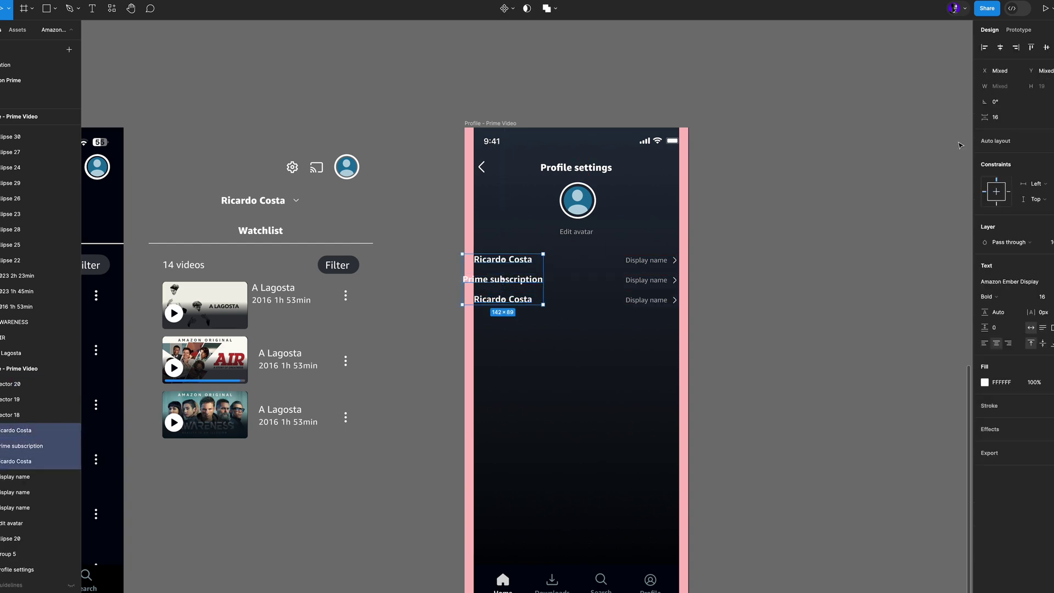
pyautogui.click(985, 48)
pyautogui.moveTo(490, 270); pyautogui.dragTo(501, 271)
# - Right-align the text of the three gray row labels and change the second one to "Manage subscription"
pyautogui.click(647, 300)
pyautogui.keyDown('shift'); pyautogui.click(647, 280); pyautogui.keyUp('shift')
pyautogui.keyDown('shift'); pyautogui.click(646, 261); pyautogui.keyUp('shift')
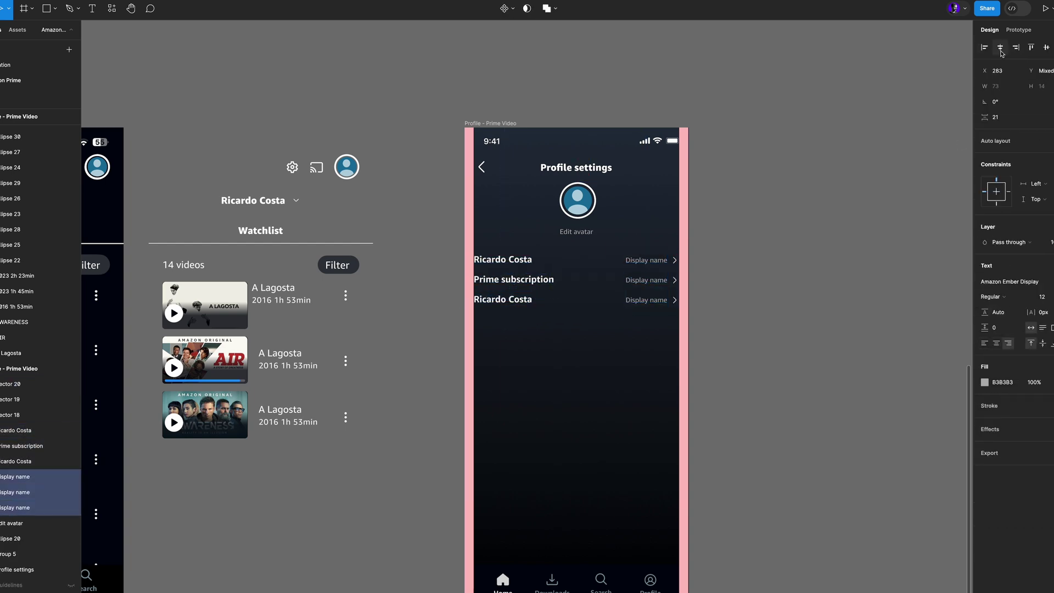
pyautogui.doubleClick(647, 281)
pyautogui.write('Manage subscription')
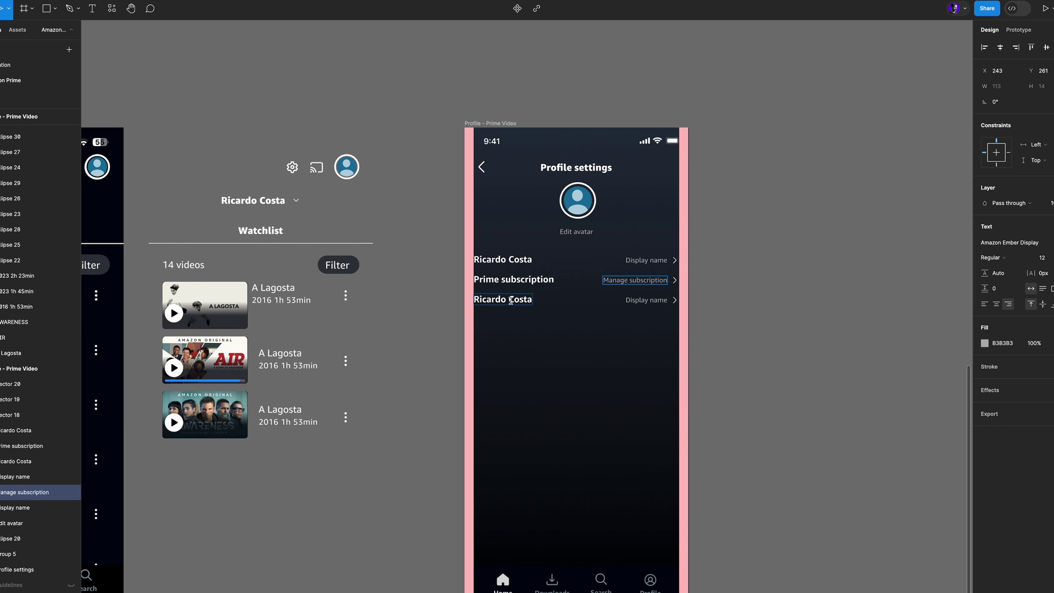
# - Change the third row's labels to "General settings" and "Edit settings"
pyautogui.doubleClick(510, 301)
pyautogui.write('General settings')
pyautogui.doubleClick(637, 301)
pyautogui.click(588, 340)
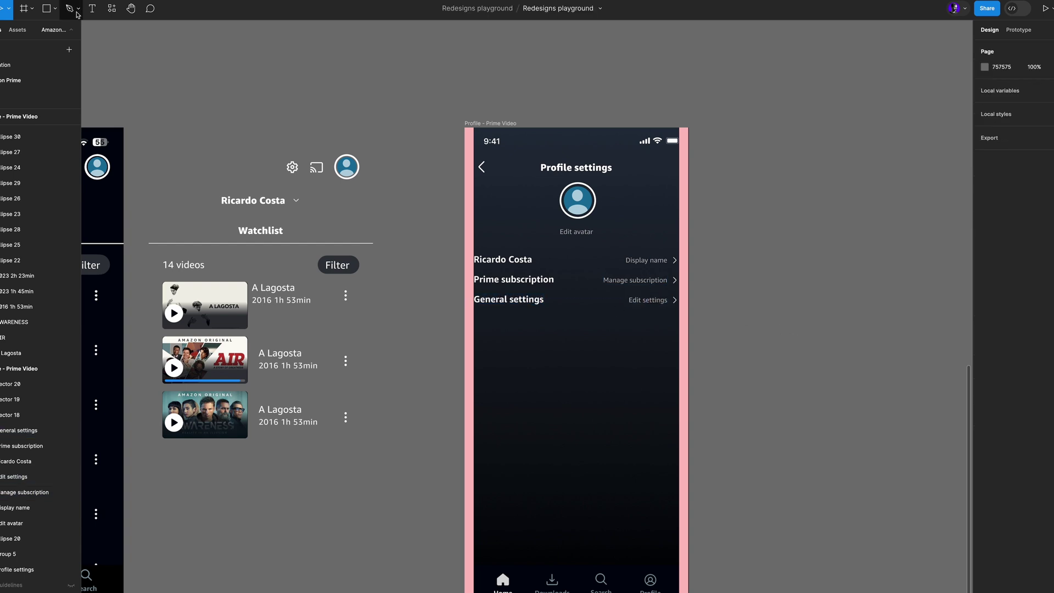
# - Draw a horizontal divider line about 361 wide between "Edit avatar" and the first settings row and color its stroke 2E3134
pyautogui.click(55, 9)
pyautogui.click(59, 43)
pyautogui.moveTo(474, 244); pyautogui.dragTo(680, 243)
pyautogui.click(575, 245)
pyautogui.click(575, 243)
pyautogui.click(985, 265)
pyautogui.click(872, 392)
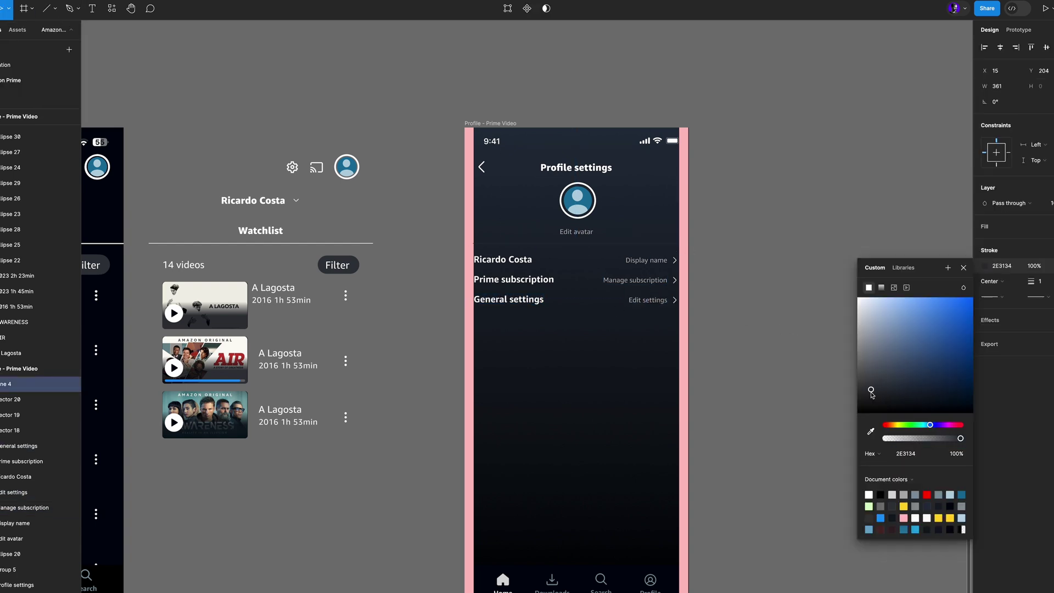
pyautogui.click(769, 340)
# - Copy the divider line below the "General settings" row
pyautogui.click(585, 244)
pyautogui.moveTo(585, 244); pyautogui.dragTo(586, 322)
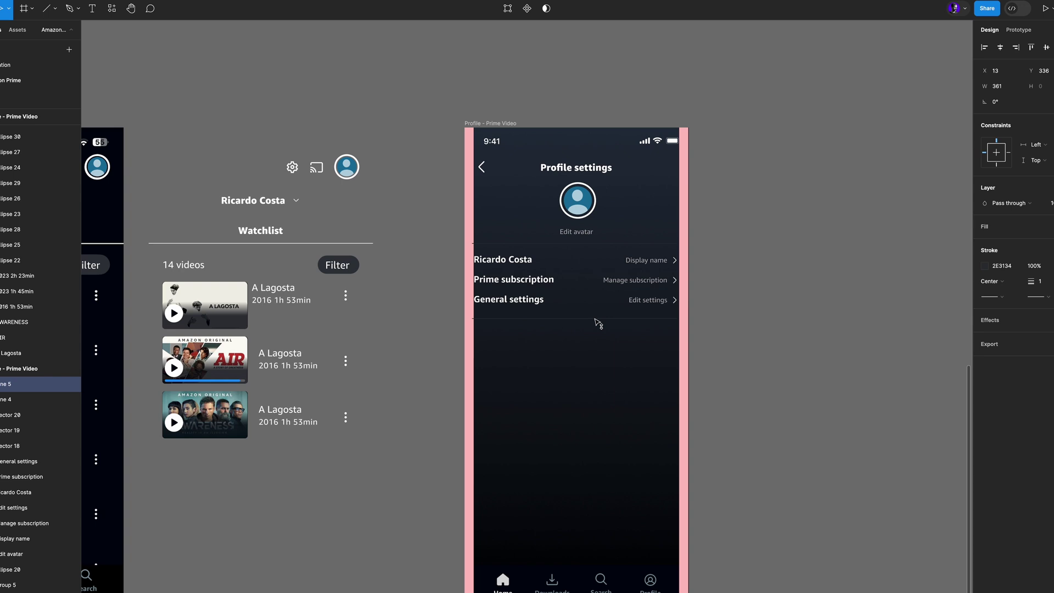
pyautogui.keyDown('shift'); pyautogui.click(512, 244); pyautogui.keyUp('shift')
# - Copy the "General settings" row below the second divider and change its labels to "Interests" and "Edit interests"
pyautogui.click(509, 299)
pyautogui.keyDown('shift'); pyautogui.click(648, 300); pyautogui.keyUp('shift')
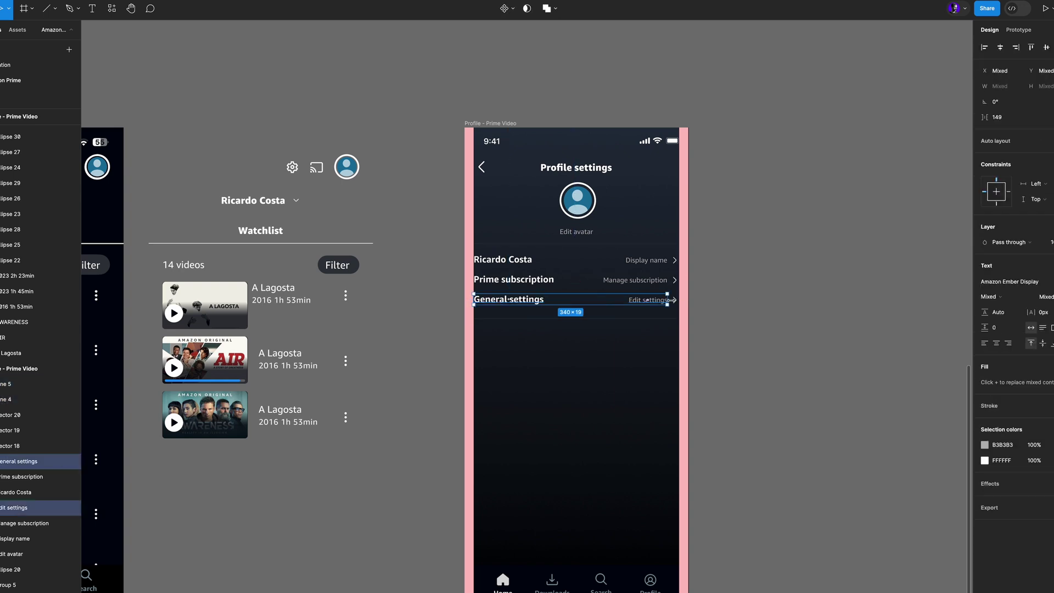
pyautogui.keyDown('shift'); pyautogui.click(675, 300); pyautogui.keyUp('shift')
pyautogui.moveTo(516, 301); pyautogui.dragTo(516, 336)
pyautogui.doubleClick(516, 335)
pyautogui.write('Intere')
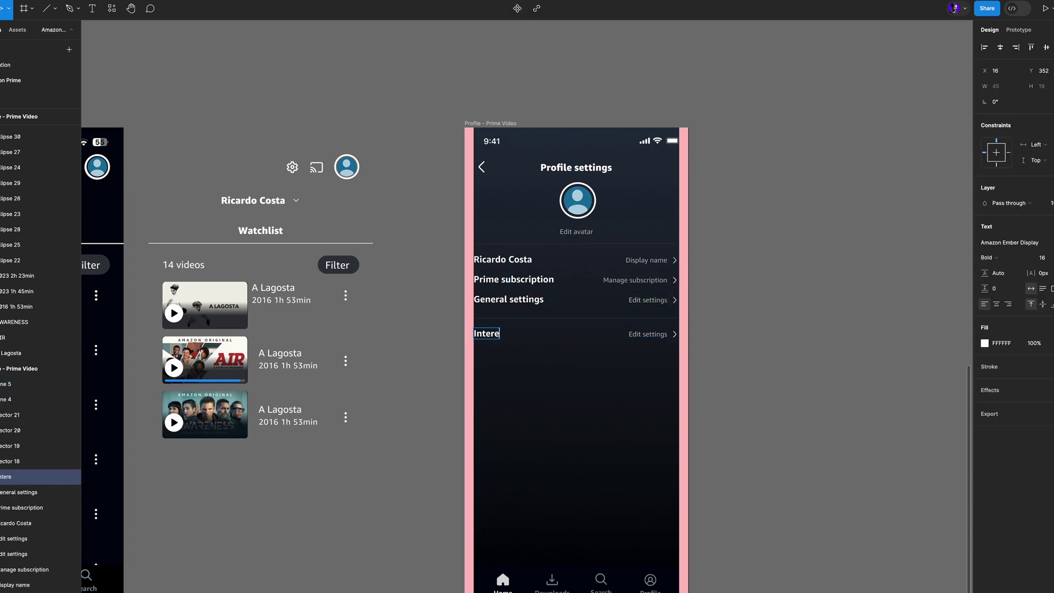
pyautogui.write('sts')
pyautogui.click(650, 335)
pyautogui.write('Edit interests')
pyautogui.click(743, 383)
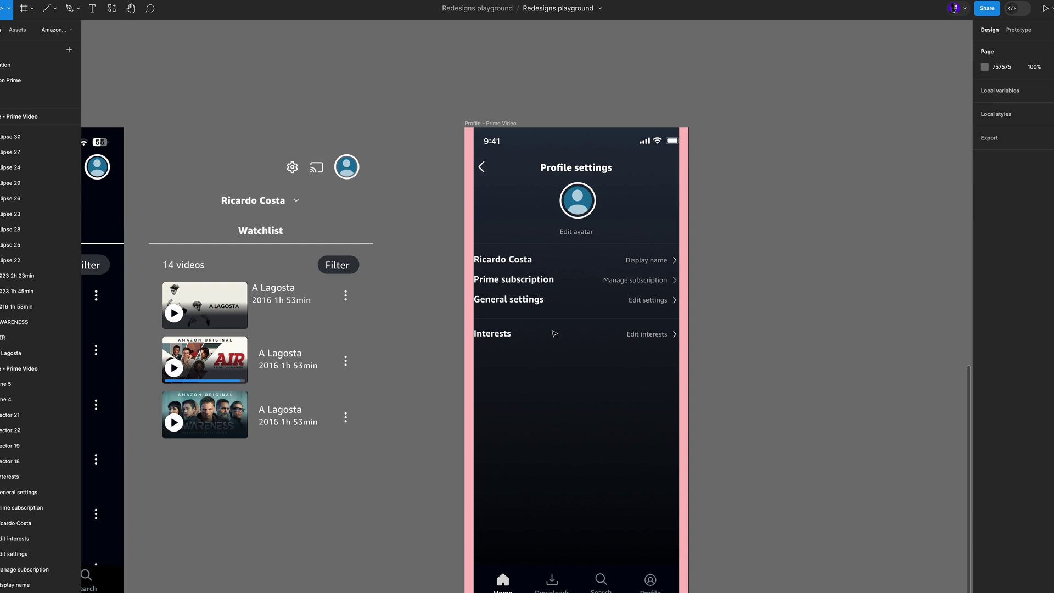
# - Copy the "Interests" label just below itself and set the copy to Regular weight and size 12
pyautogui.moveTo(506, 336); pyautogui.dragTo(513, 357)
pyautogui.click(1003, 257)
pyautogui.click(1005, 235)
pyautogui.write('12')
pyautogui.press('Return')
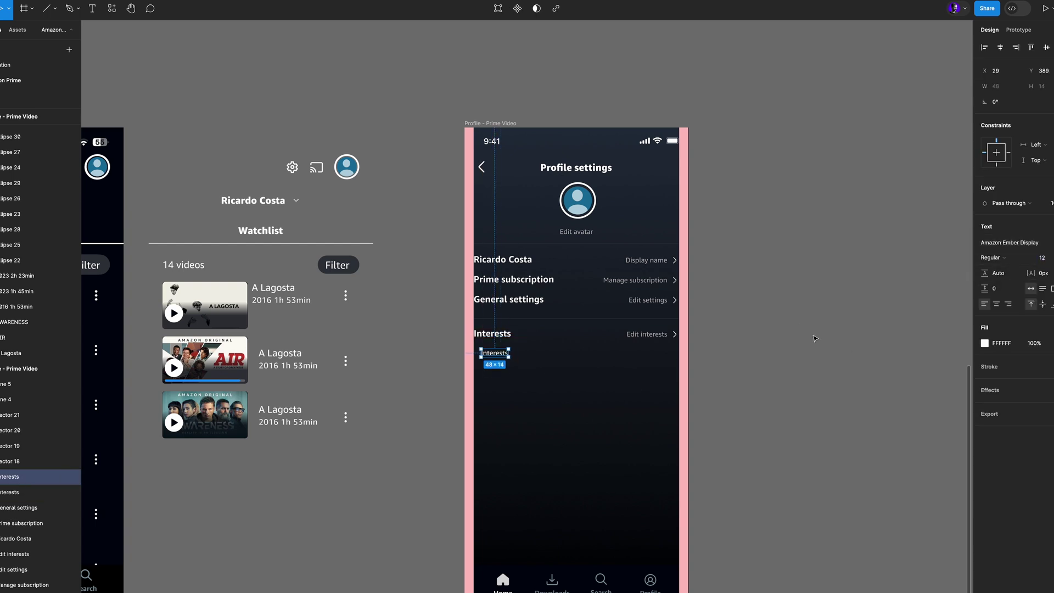
# - Wrap the small label in an auto layout frame with padding 8 and corner radius 10, outlined in the color sampled from the divider
pyautogui.hotkey('shift', 'a')
pyautogui.click(1052, 394)
pyautogui.click(986, 410)
pyautogui.write('fff')
pyautogui.press('Return')
pyautogui.click(1040, 133)
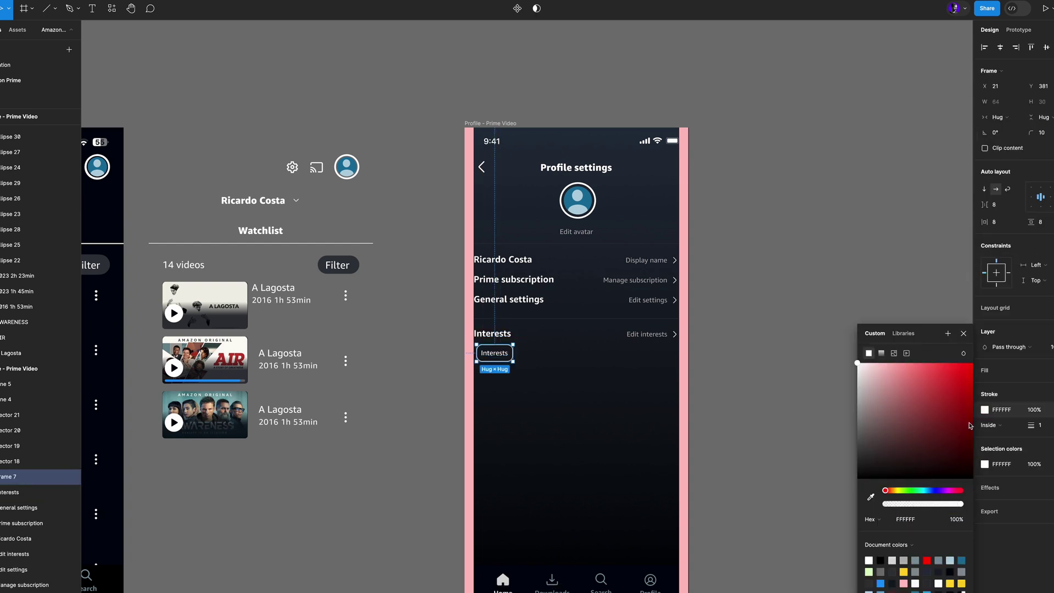
pyautogui.click(871, 497)
pyautogui.click(570, 243)
pyautogui.click(491, 368)
# - Change the chip's text to "Action" and duplicate the chip into a row of four under "Interests"
pyautogui.doubleClick(494, 353)
pyautogui.write('Action')
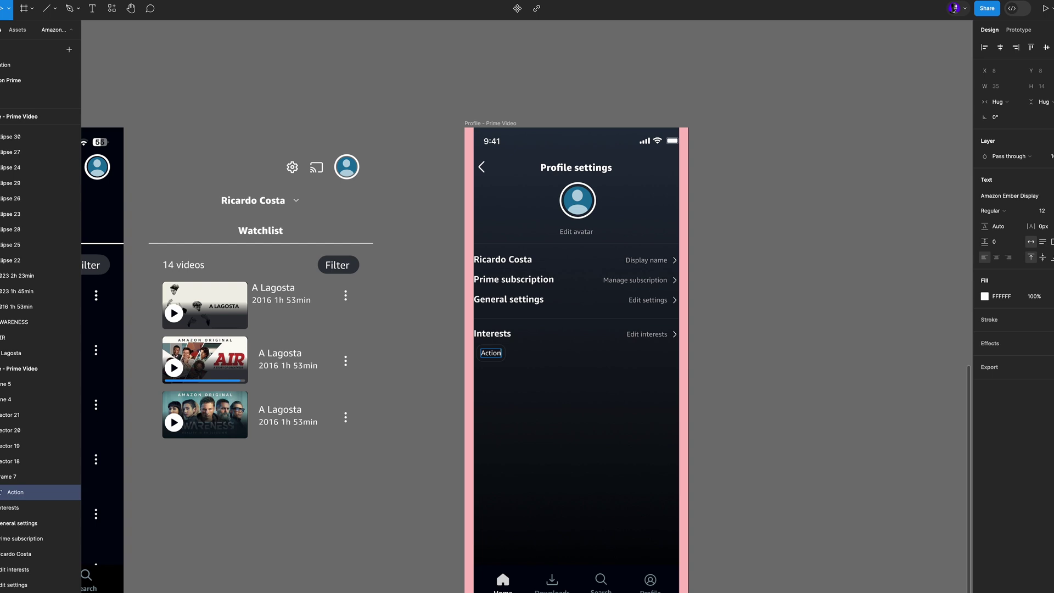
pyautogui.click(491, 372)
pyautogui.moveTo(490, 359); pyautogui.dragTo(650, 352)
pyautogui.keyDown('shift'); pyautogui.click(492, 337); pyautogui.keyUp('shift')
pyautogui.click(409, 355)
pyautogui.scroll(3, 473, 370)
pyautogui.click(511, 357)
# - Change the other three chips' texts to "Fiction", "Drama" and "Horror"
pyautogui.doubleClick(551, 355)
pyautogui.write('Fiction')
pyautogui.doubleClick(597, 352)
pyautogui.write('Drama')
pyautogui.press('Escape')
pyautogui.doubleClick(649, 353)
pyautogui.write('Horror')
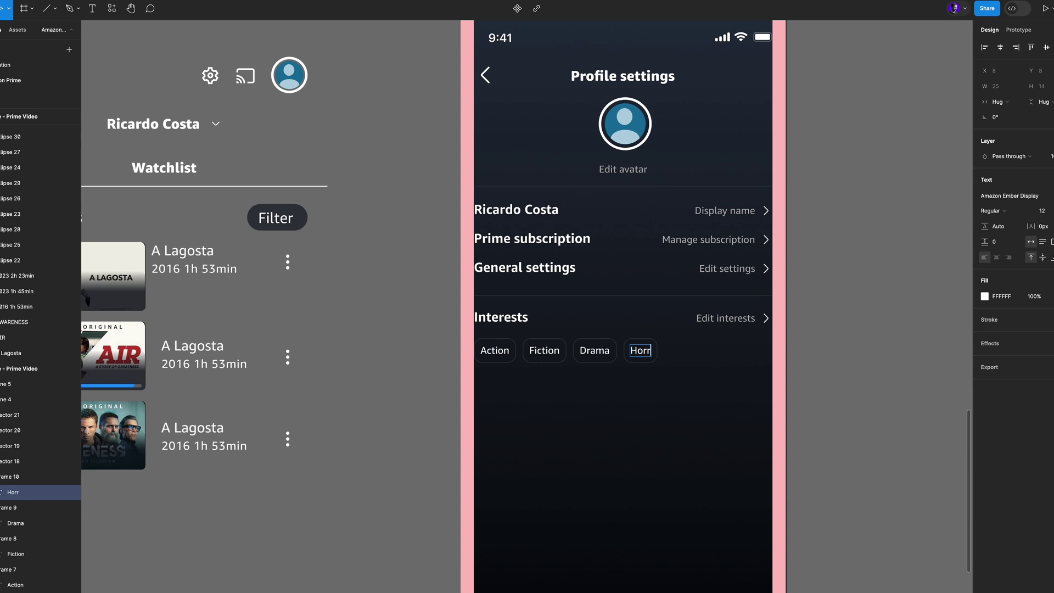
pyautogui.click(421, 408)
# - Delete the two pink margin guides from the Profile frame
pyautogui.scroll(-3, 420, 408)
pyautogui.click(449, 416)
pyautogui.keyDown('shift'); pyautogui.click(660, 416); pyautogui.keyUp('shift')
pyautogui.press('Delete')
# - Copy the divider line below the row of interest chips
pyautogui.moveTo(535, 317); pyautogui.dragTo(530, 379)
pyautogui.click(388, 429)
pyautogui.hscroll(-1, 388, 428)
pyautogui.moveTo(447, 445); pyautogui.dragTo(184, 247)
pyautogui.click(475, 357)
# - Copy the "Interests" row below the third divider and change its labels to "Watchlist" and "14 videos"
pyautogui.moveTo(474, 331); pyautogui.dragTo(705, 340)
pyautogui.moveTo(519, 335); pyautogui.dragTo(520, 395)
pyautogui.click(521, 406)
pyautogui.doubleClick(520, 395)
pyautogui.write('Watching')
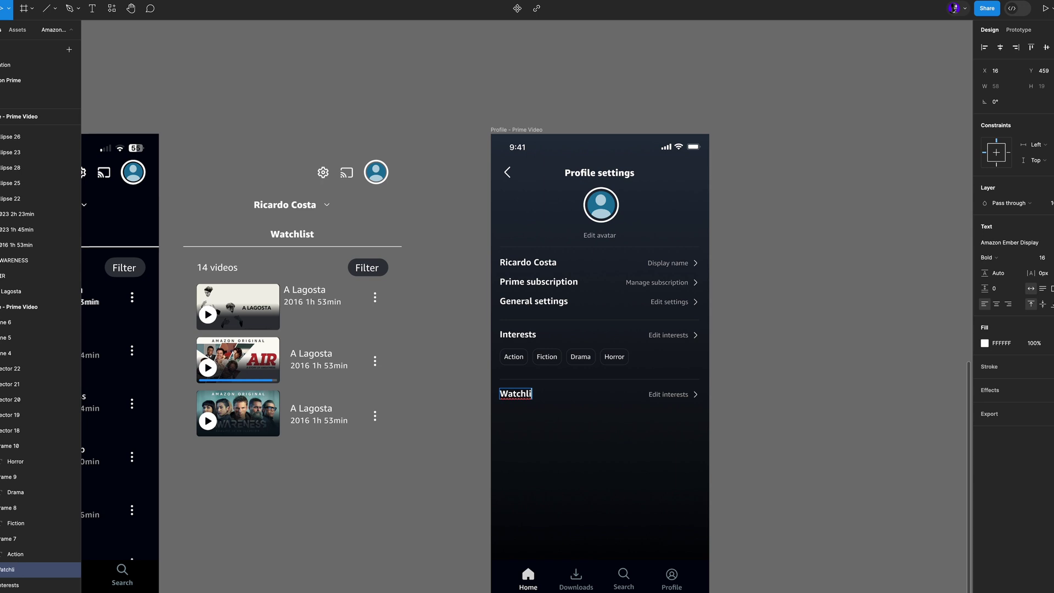
pyautogui.doubleClick(676, 394)
pyautogui.write('14 videos')
# - Delete the chevron of the "Watchlist" row and shift "14 videos" to the right margin
pyautogui.click(800, 440)
pyautogui.click(696, 395)
pyautogui.press('Delete')
pyautogui.click(686, 395)
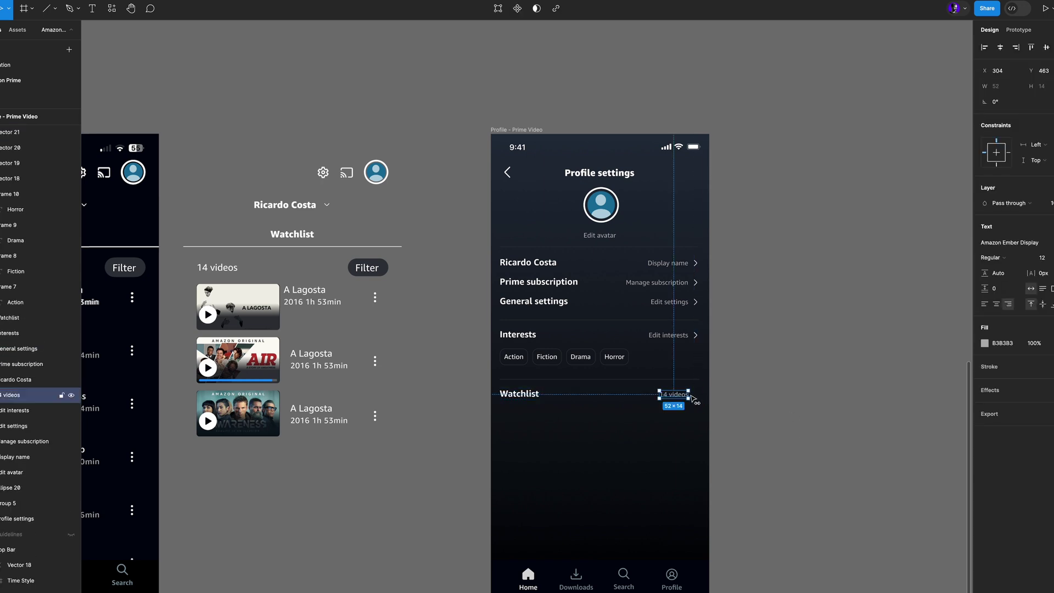
pyautogui.moveTo(687, 396); pyautogui.dragTo(697, 396)
# - Move the three loose watchlist video items into the Profile frame beneath the "Watchlist" heading
pyautogui.click(451, 362)
pyautogui.moveTo(185, 451); pyautogui.dragTo(387, 286)
pyautogui.moveTo(264, 359); pyautogui.dragTo(567, 484)
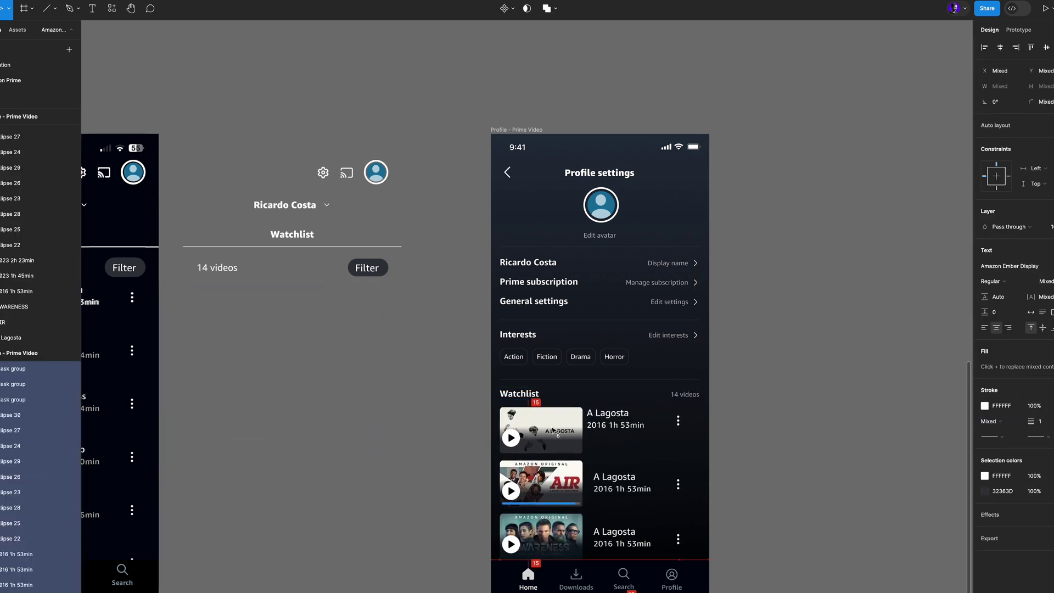
# - Change the second watchlist video's title to "AIR" and its details to "2021 2h 33min"
pyautogui.doubleClick(571, 420)
pyautogui.write('AIR')
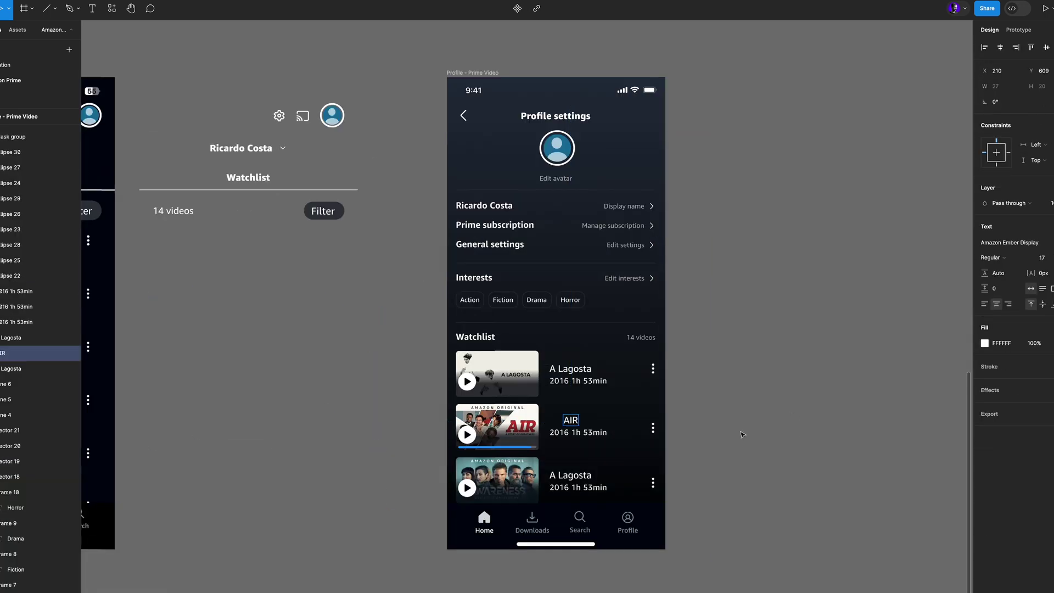
pyautogui.click(561, 432)
pyautogui.doubleClick(560, 432)
pyautogui.write('20')
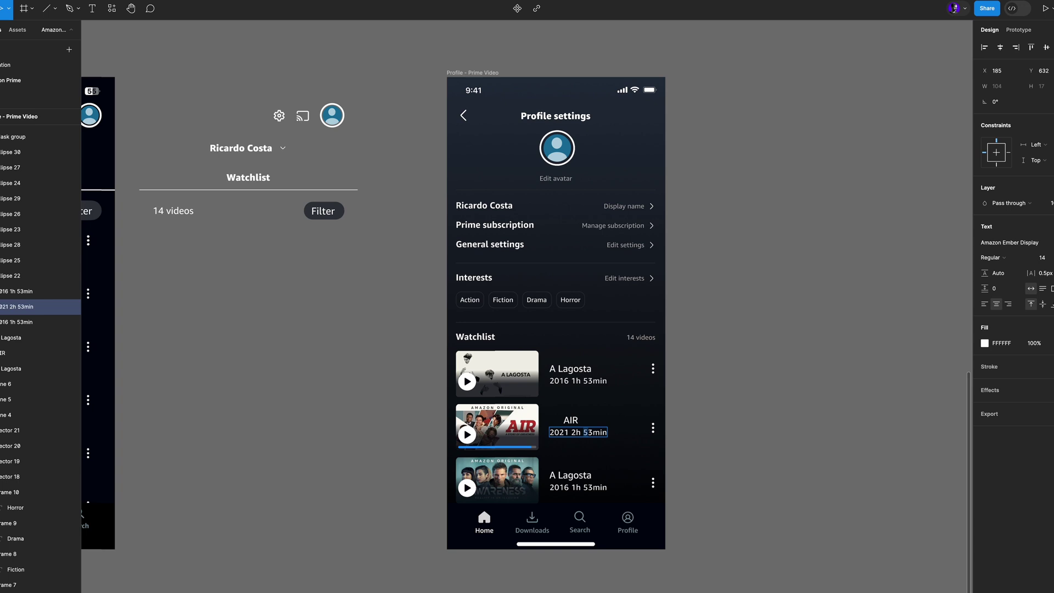
pyautogui.write('3')
# - Left-align the second and third watchlist videos' text labels with each other
pyautogui.click(578, 488)
pyautogui.keyDown('shift'); pyautogui.click(571, 475); pyautogui.keyUp('shift')
pyautogui.keyDown('shift'); pyautogui.click(571, 421); pyautogui.keyUp('shift')
pyautogui.click(985, 328)
pyautogui.click(985, 47)
# - Change the third watchlist video's title to "Awareness" and its details to "2023 1h 55min"
pyautogui.doubleClick(571, 475)
pyautogui.write('Aware')
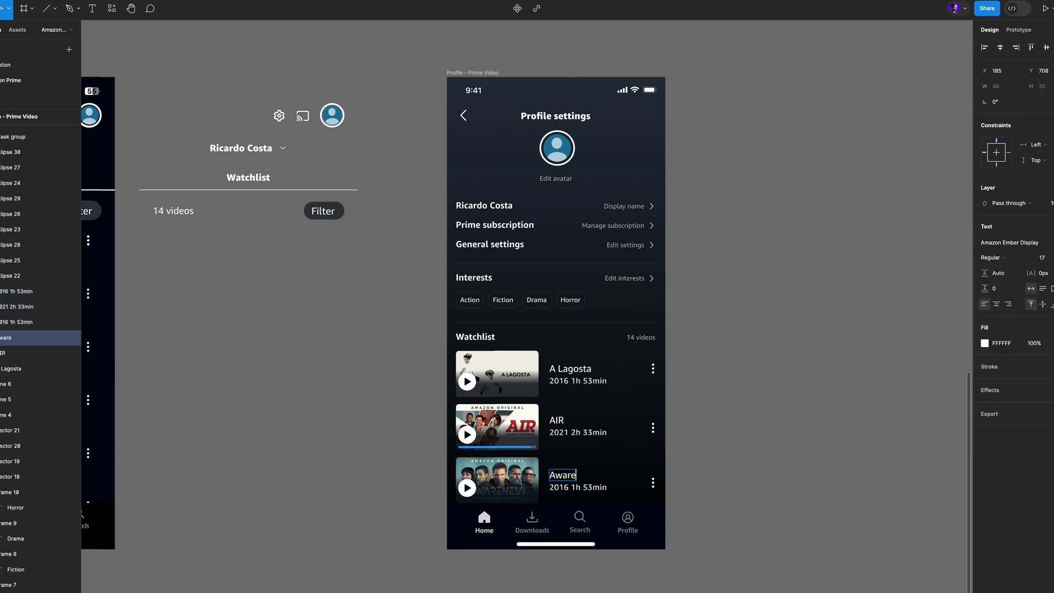
pyautogui.write('ness')
pyautogui.doubleClick(569, 487)
pyautogui.press('BackSpace')
pyautogui.click(779, 488)
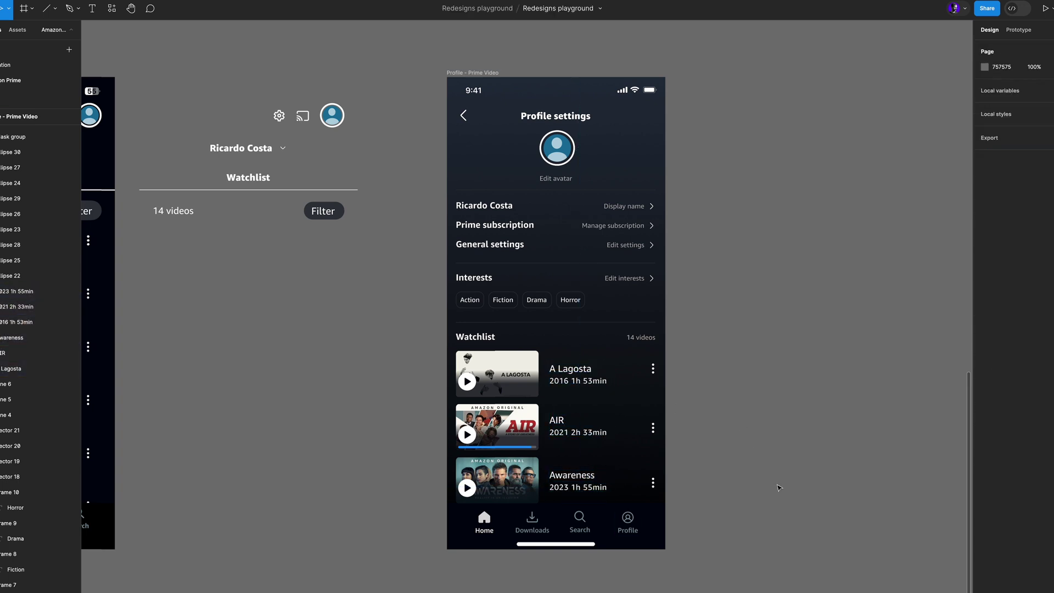
# - Recolour the year-and-duration lines of all three watchlist videos to the grey B3B3B3 sampled from "14 videos"
pyautogui.click(594, 488)
pyautogui.keyDown('shift'); pyautogui.click(592, 432); pyautogui.keyUp('shift')
pyautogui.keyDown('shift'); pyautogui.click(597, 382); pyautogui.keyUp('shift')
pyautogui.click(986, 367)
pyautogui.click(871, 497)
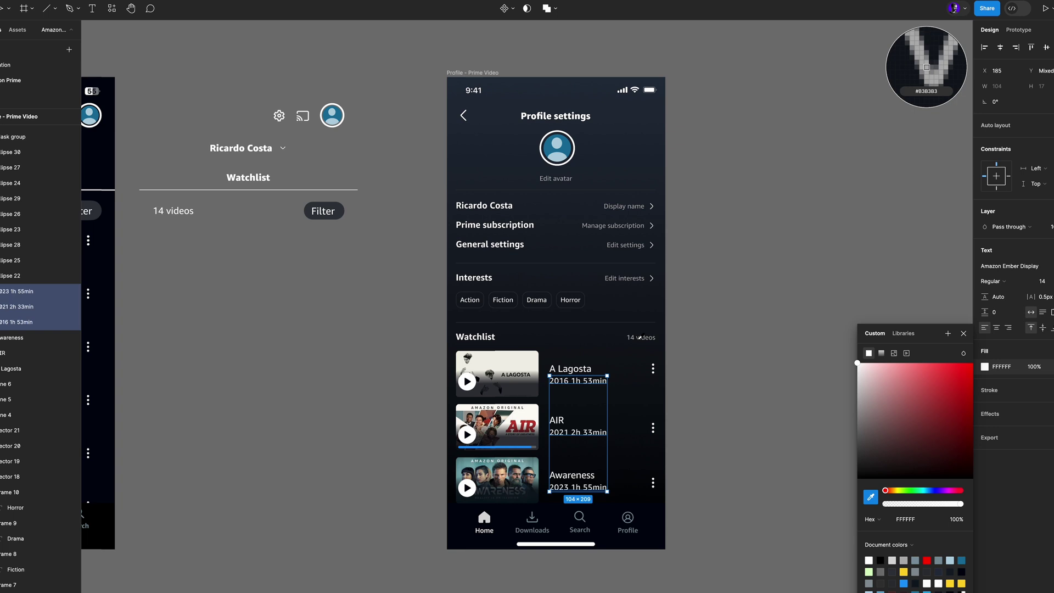
pyautogui.click(642, 337)
pyautogui.click(720, 461)
# - Reduce the font size of the three watchlist videos' year-and-duration lines
pyautogui.click(593, 488)
pyautogui.keyDown('shift'); pyautogui.click(592, 433); pyautogui.keyUp('shift')
pyautogui.keyDown('shift'); pyautogui.click(593, 381); pyautogui.keyUp('shift')
pyautogui.click(1050, 281)
# - Give the titles "A Lagosta", "AIR" and "Awareness" a bolder font weight
pyautogui.click(573, 475)
pyautogui.keyDown('shift'); pyautogui.click(557, 421); pyautogui.keyUp('shift')
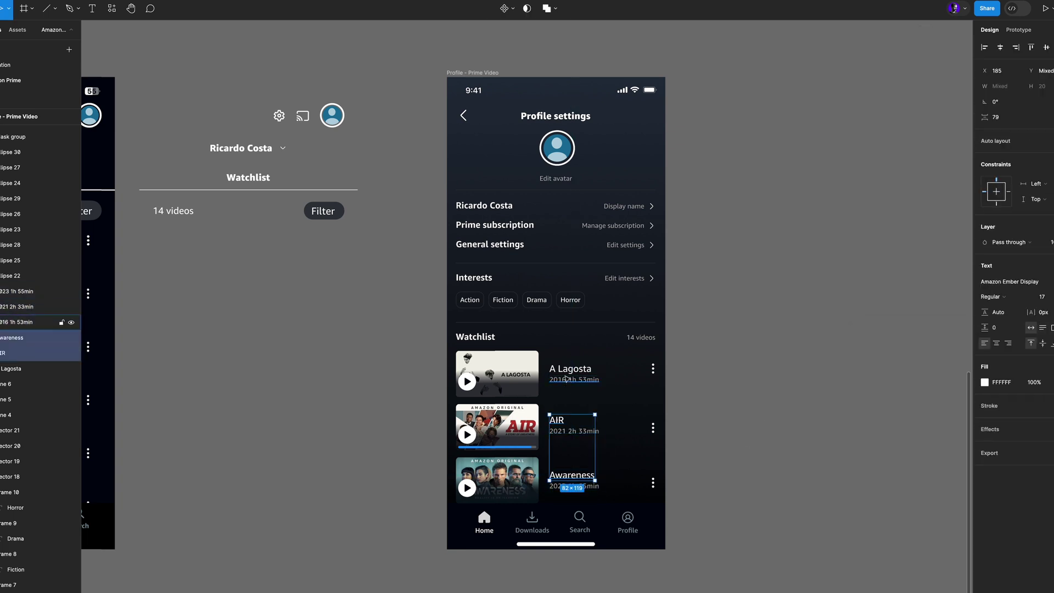
pyautogui.keyDown('shift'); pyautogui.click(570, 370); pyautogui.keyUp('shift')
pyautogui.click(1002, 281)
pyautogui.click(999, 293)
pyautogui.click(778, 490)
# - Move the watchlist videos' text labels and three-dot icons up so they sit near the top edges of their thumbnails
pyautogui.moveTo(618, 483); pyautogui.dragTo(568, 367)
pyautogui.moveTo(570, 371); pyautogui.dragTo(571, 359)
pyautogui.click(729, 471)
pyautogui.moveTo(680, 494); pyautogui.dragTo(647, 360)
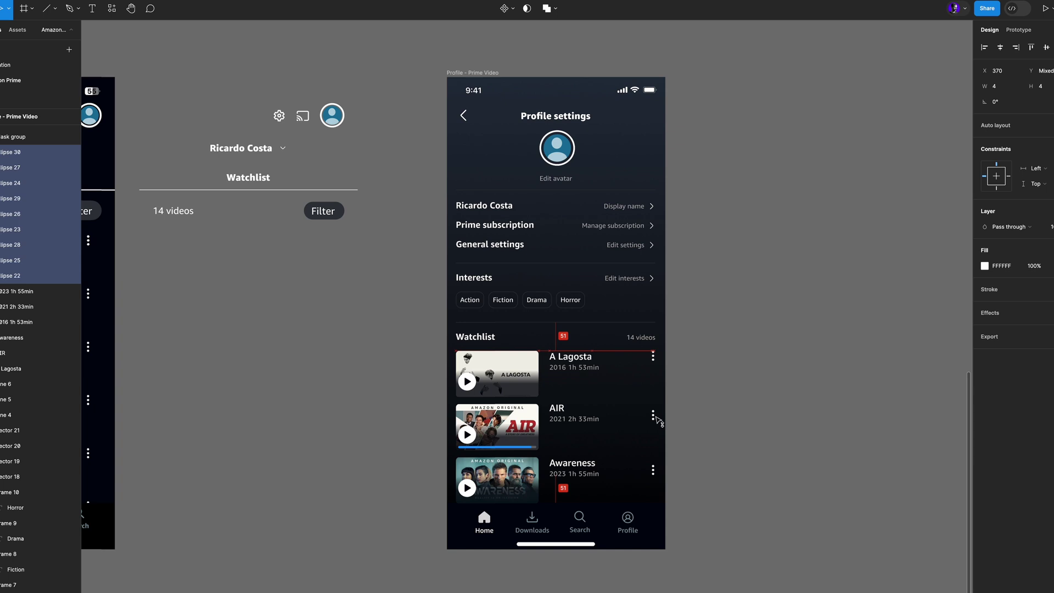
pyautogui.click(746, 471)
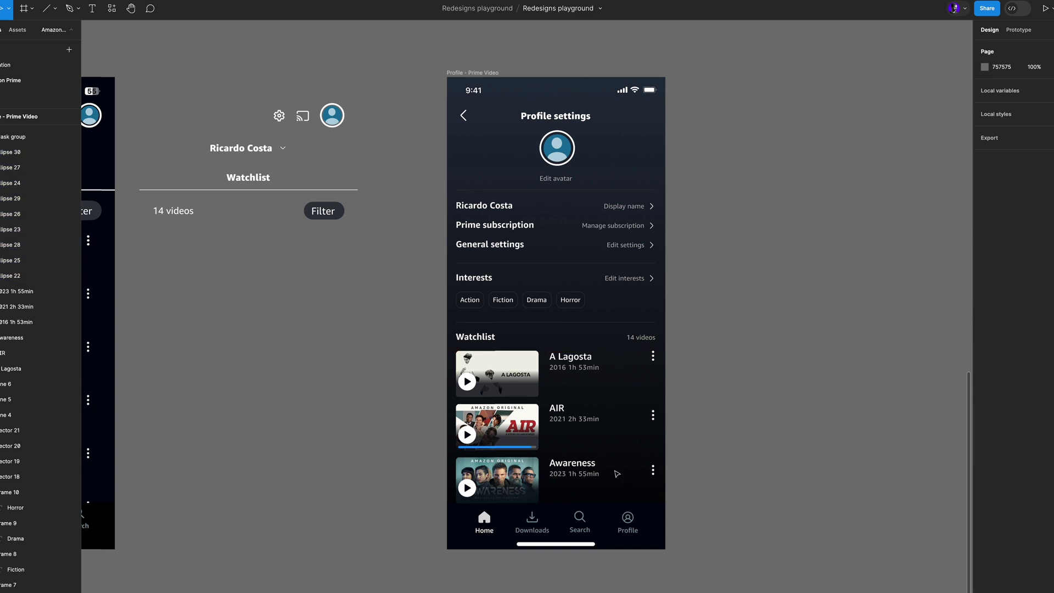
# - Shift the whole watchlist section, including its heading and divider, slightly upward in the Profile frame
pyautogui.moveTo(448, 333); pyautogui.dragTo(681, 521)
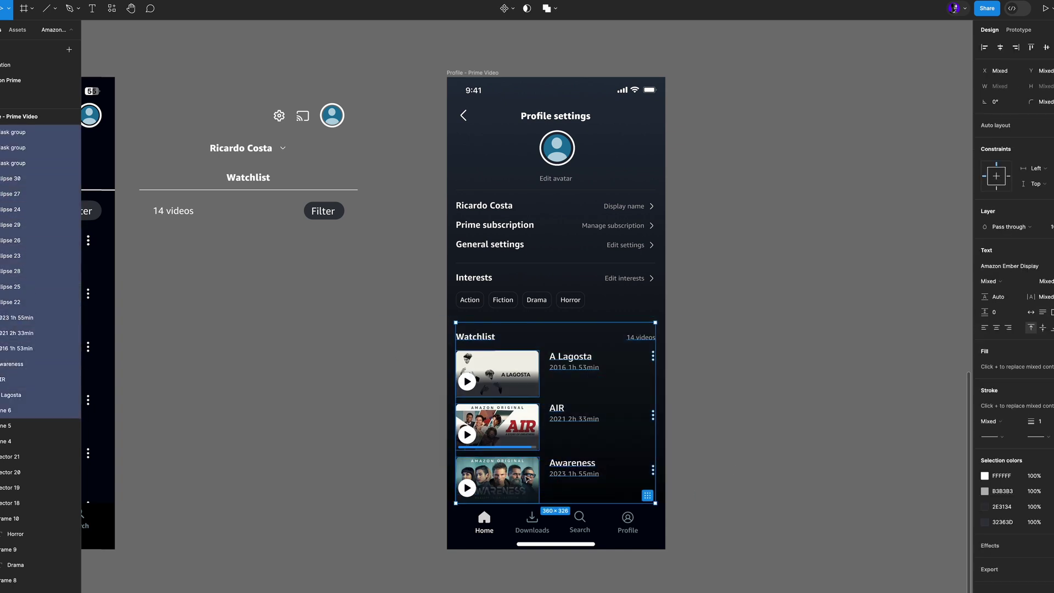
pyautogui.moveTo(526, 480); pyautogui.dragTo(528, 478)
pyautogui.click(748, 450)
# - Fill the profile avatar circle with the first Deadpool photo from the Unsplash "deadpool" results, then close the plugin
pyautogui.scroll(-3, 751, 442)
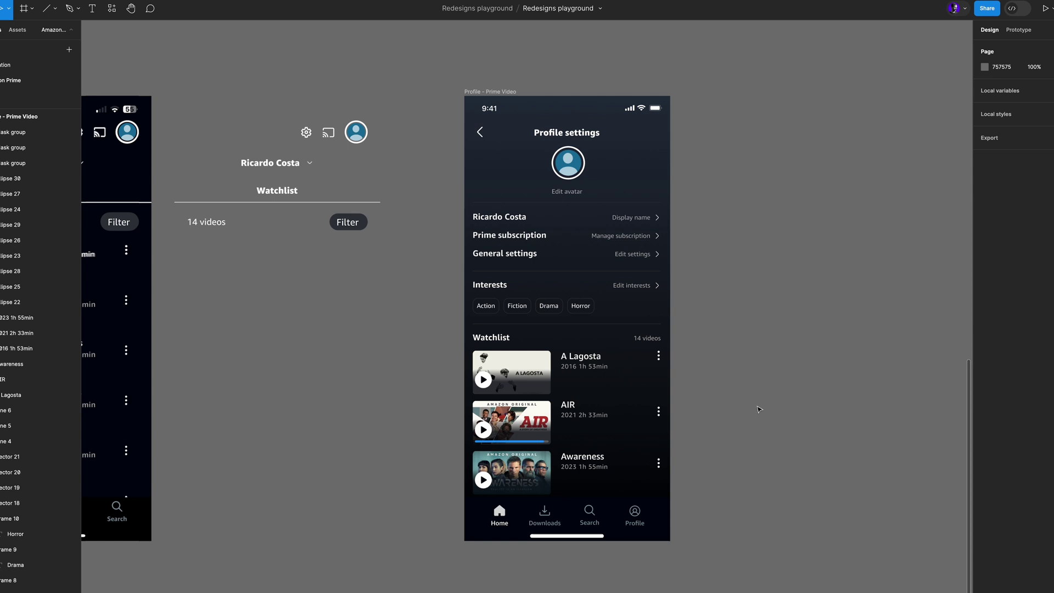
pyautogui.scroll(2, 791, 394)
pyautogui.scroll(4, 799, 404)
pyautogui.scroll(-2, 798, 410)
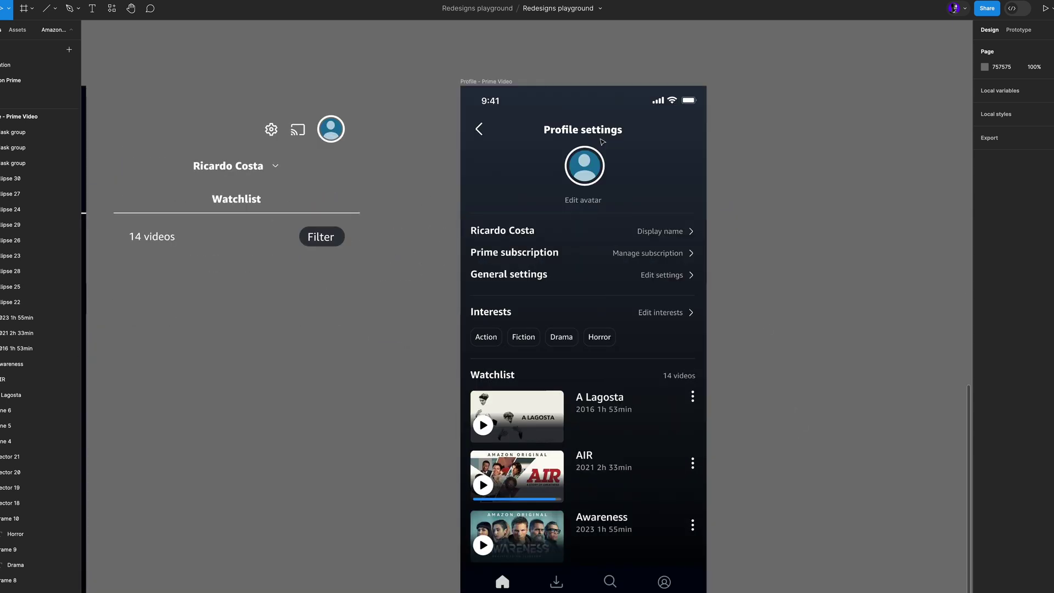
pyautogui.click(585, 167)
pyautogui.click(144, 256)
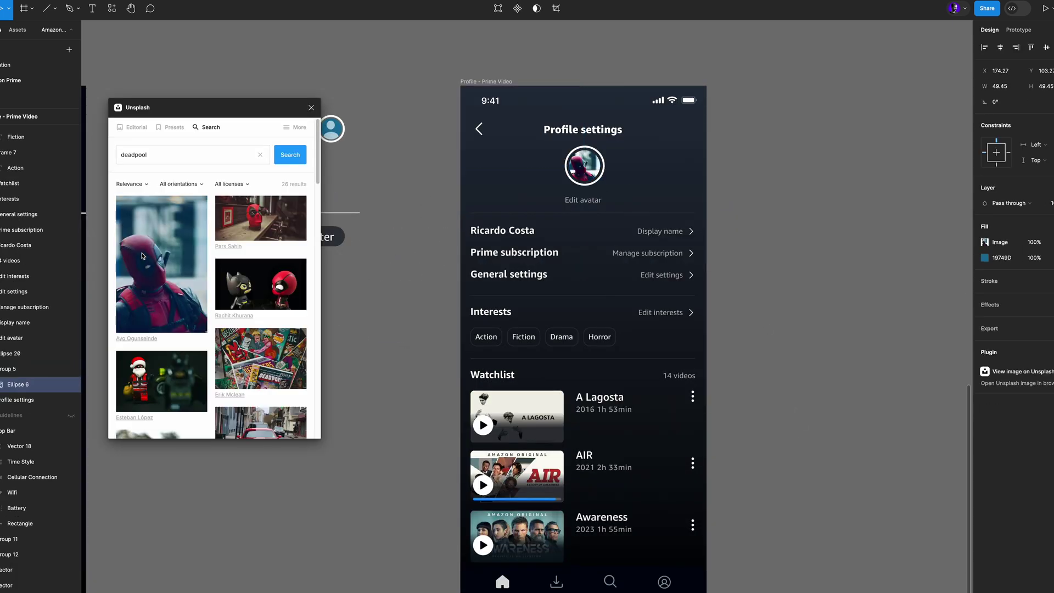
pyautogui.click(312, 107)
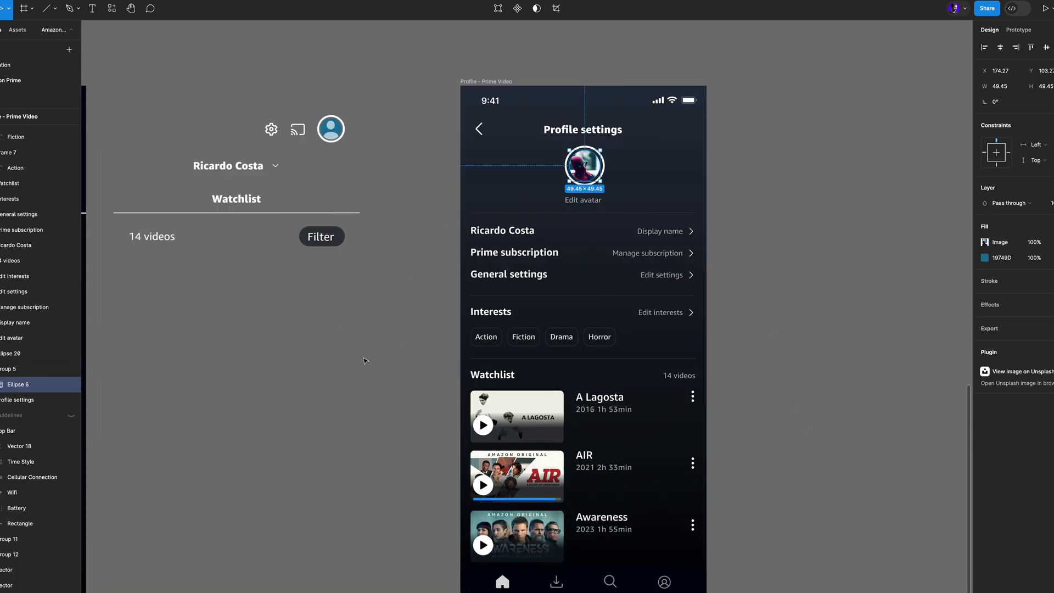
pyautogui.click(383, 384)
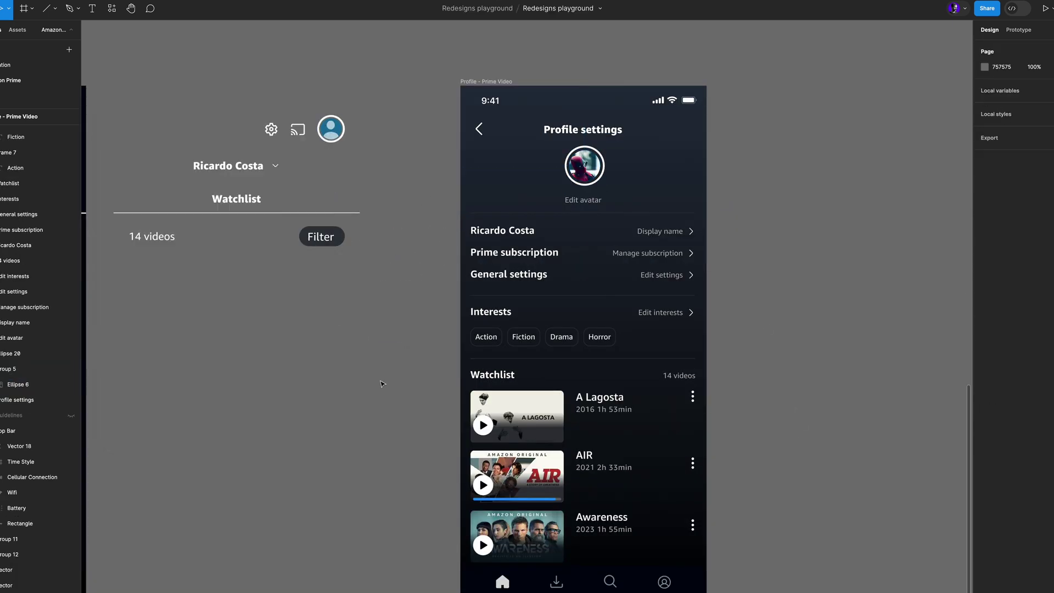
# - Centre the avatar and the "Edit avatar" label horizontally on each other and move the label slightly closer to the avatar
pyautogui.click(601, 201)
pyautogui.moveTo(454, 152); pyautogui.dragTo(645, 197)
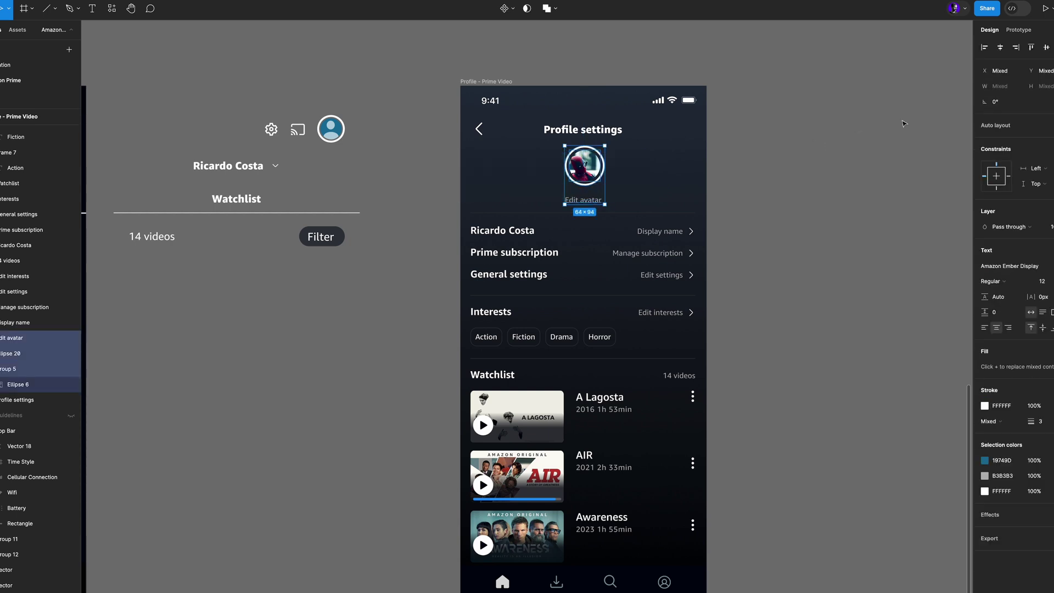
pyautogui.click(1003, 48)
pyautogui.click(600, 199)
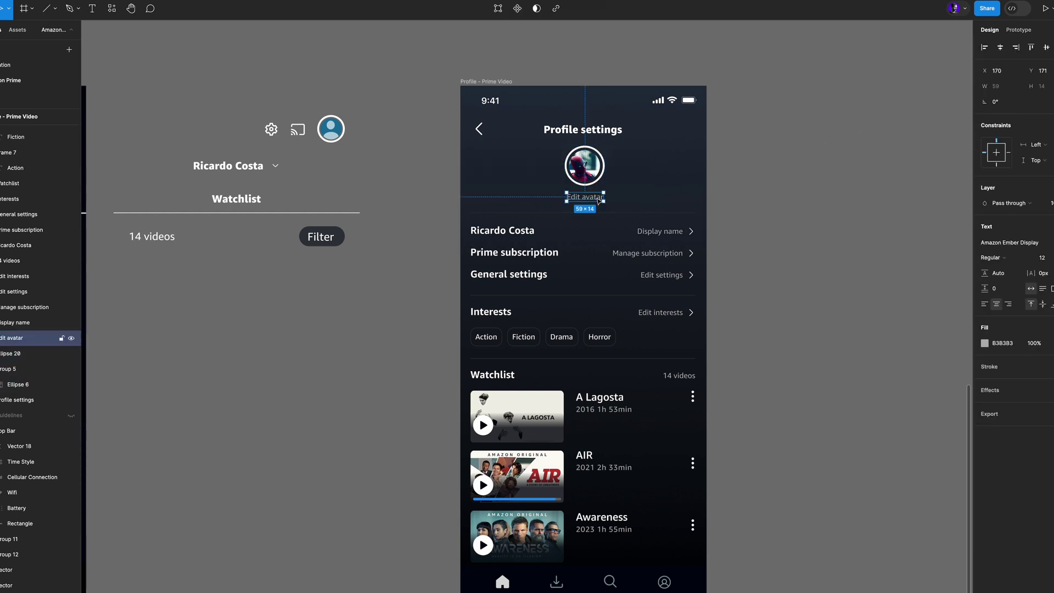
pyautogui.click(796, 261)
pyautogui.scroll(-2, 791, 291)
pyautogui.hscroll(1, 777, 327)
pyautogui.moveTo(578, 88); pyautogui.dragTo(554, 257)
pyautogui.click(756, 297)
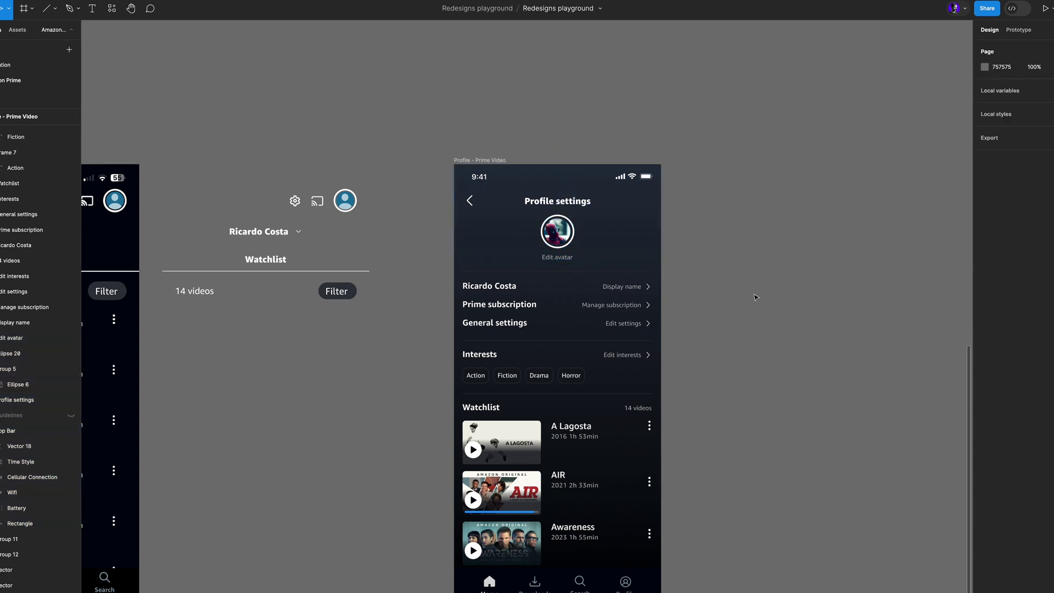
pyautogui.scroll(-3, 743, 317)
pyautogui.scroll(2, 753, 329)
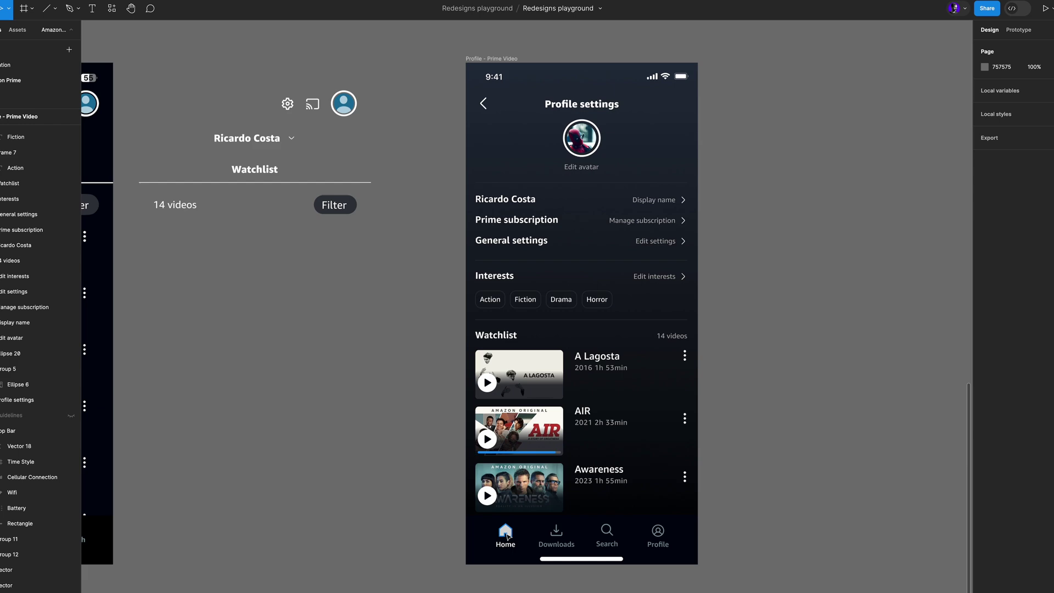
pyautogui.click(505, 533)
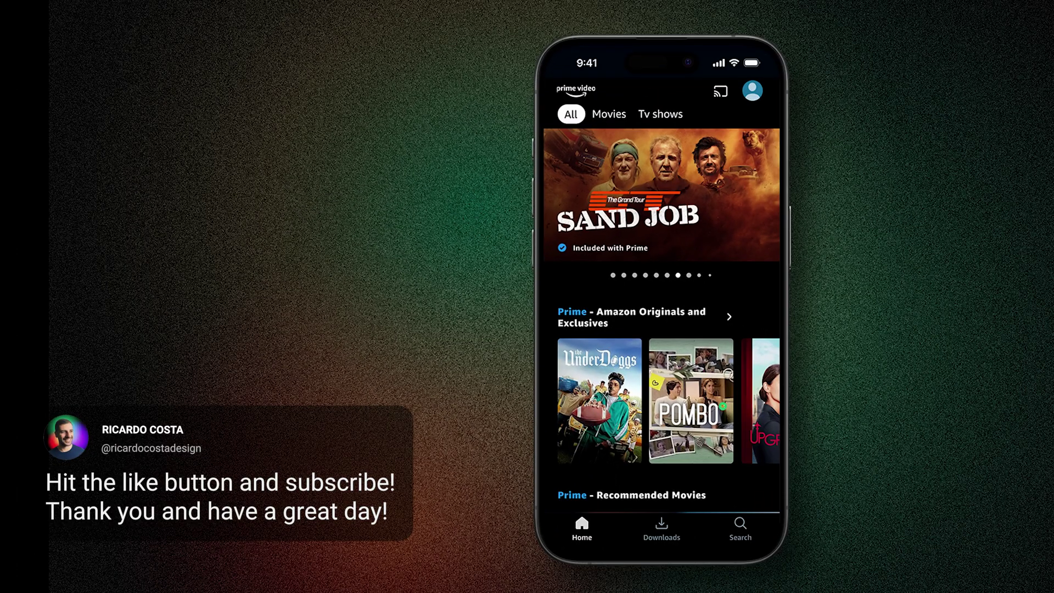